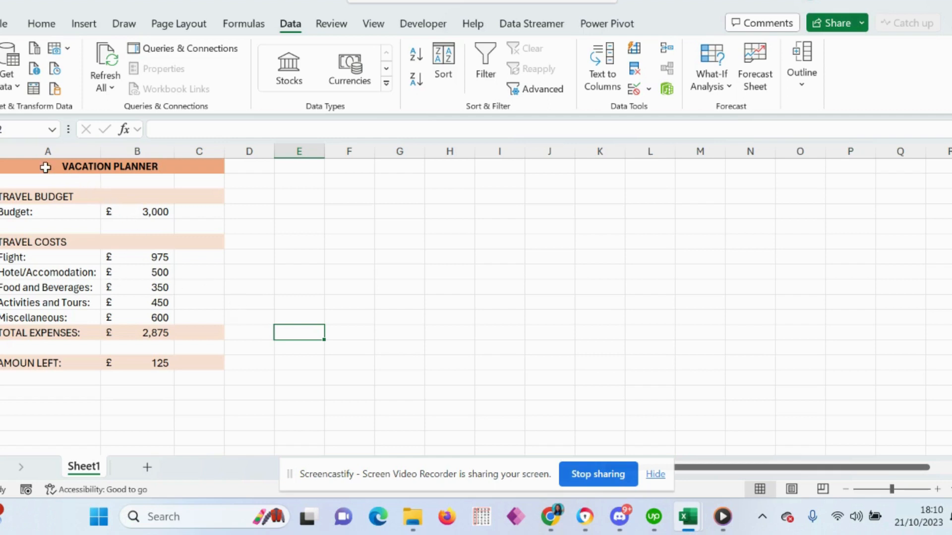
Examine the vacation planner's layout, including its title, budget amount and each travel cost item.
left_click_drag(45, 167, 5, 361)
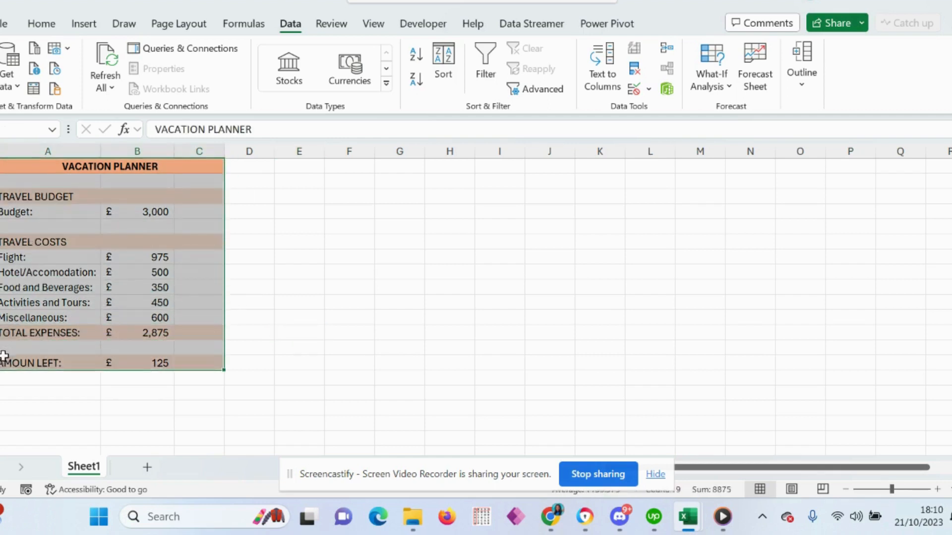
left_click(257, 240)
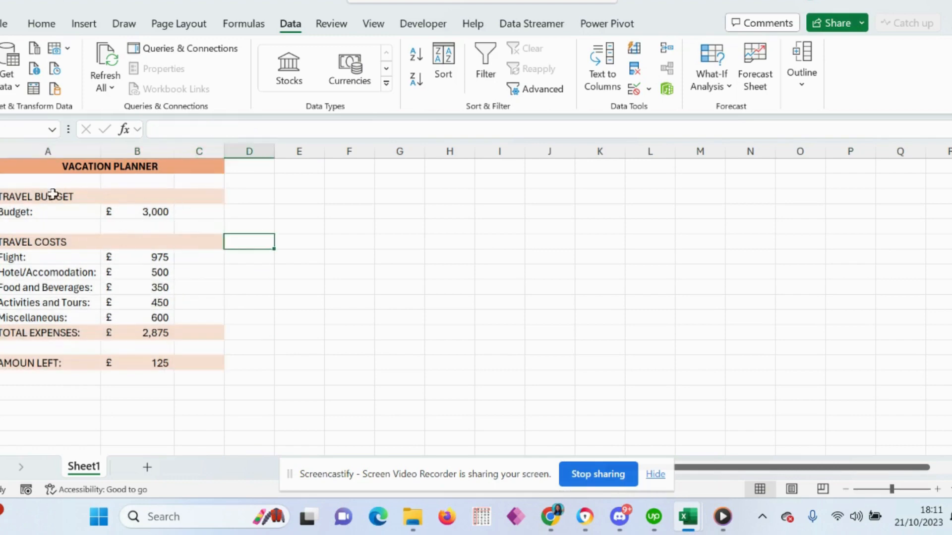
left_click(51, 170)
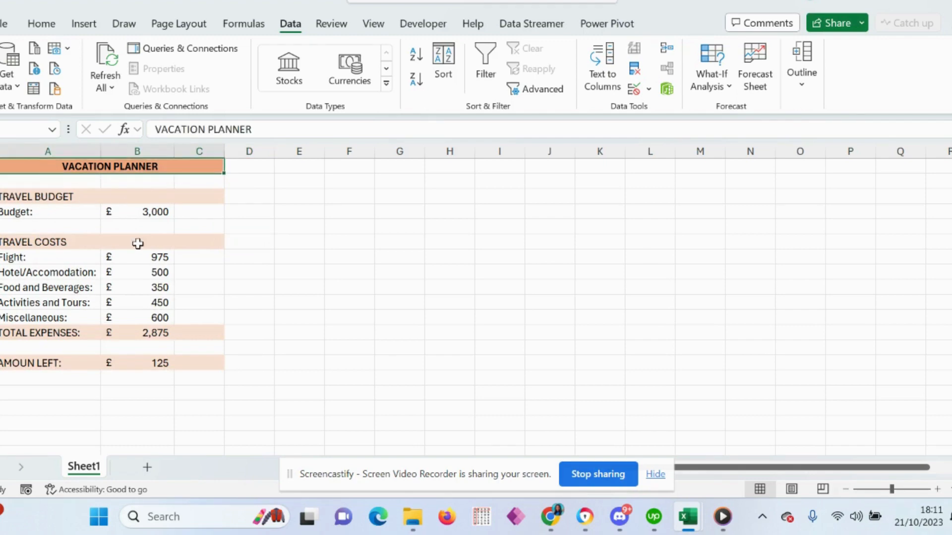
left_click(54, 214)
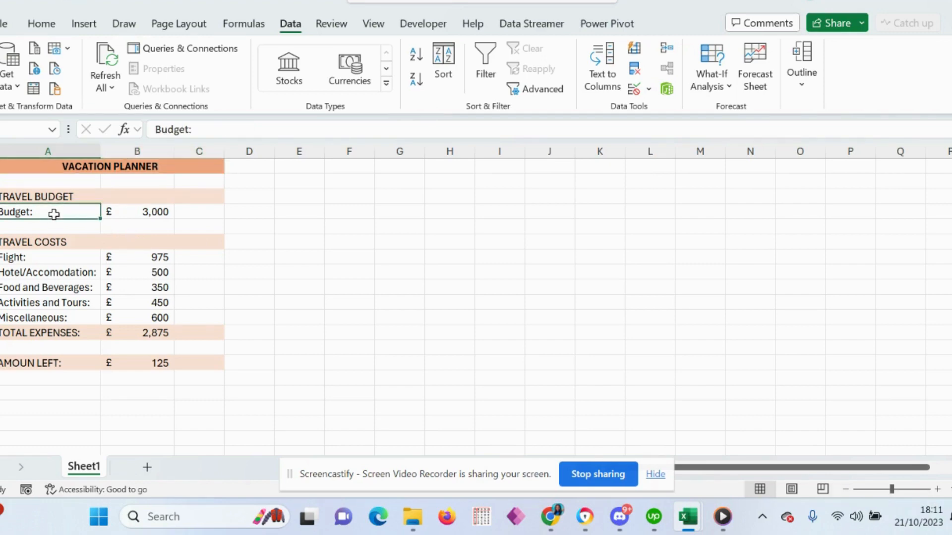
left_click(143, 212)
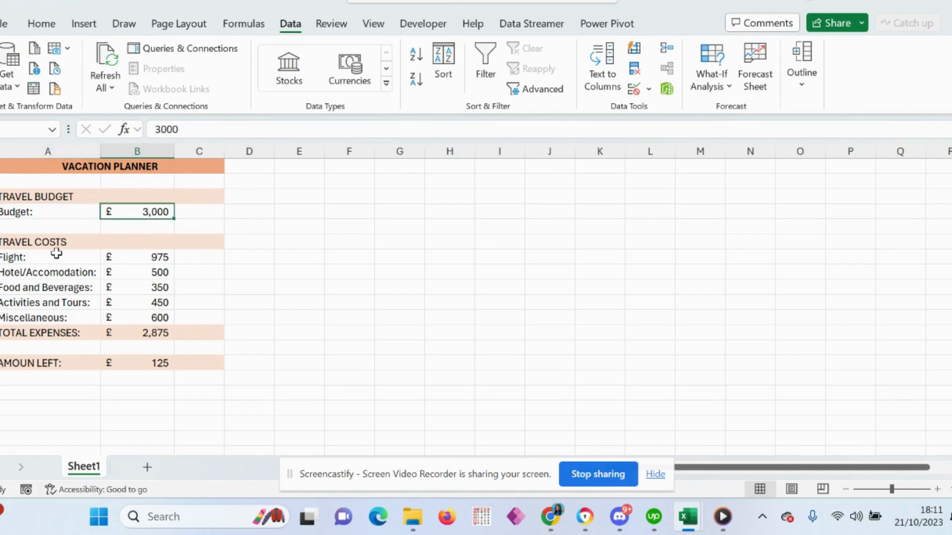
left_click_drag(51, 256, 51, 302)
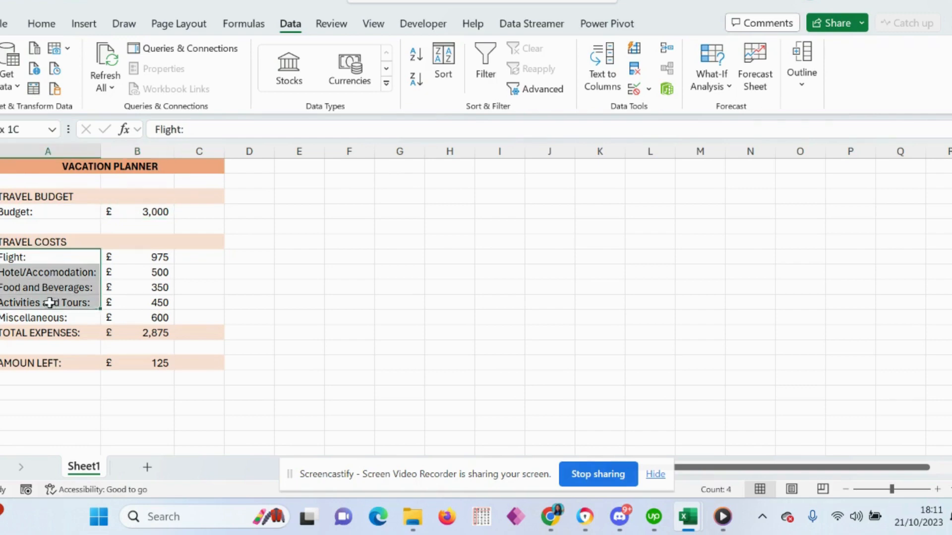
left_click(54, 259)
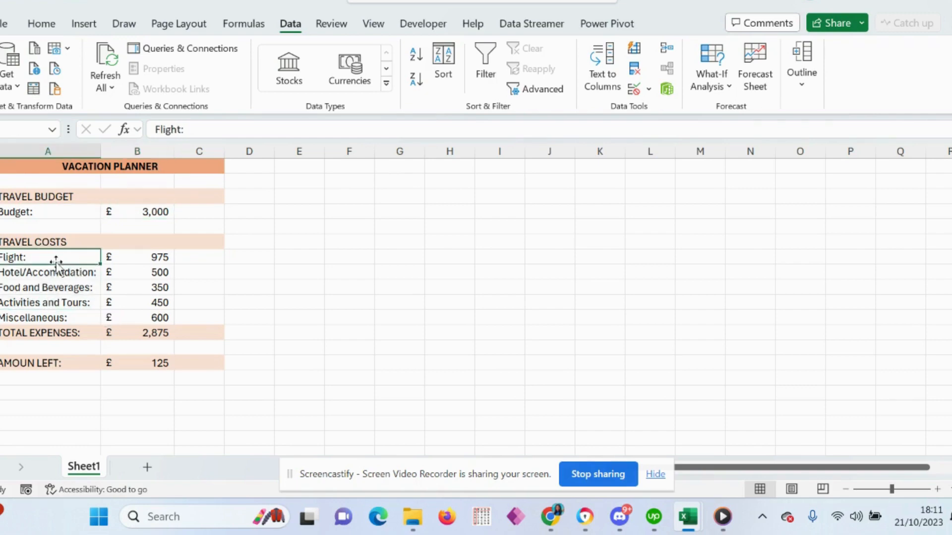
left_click(49, 275)
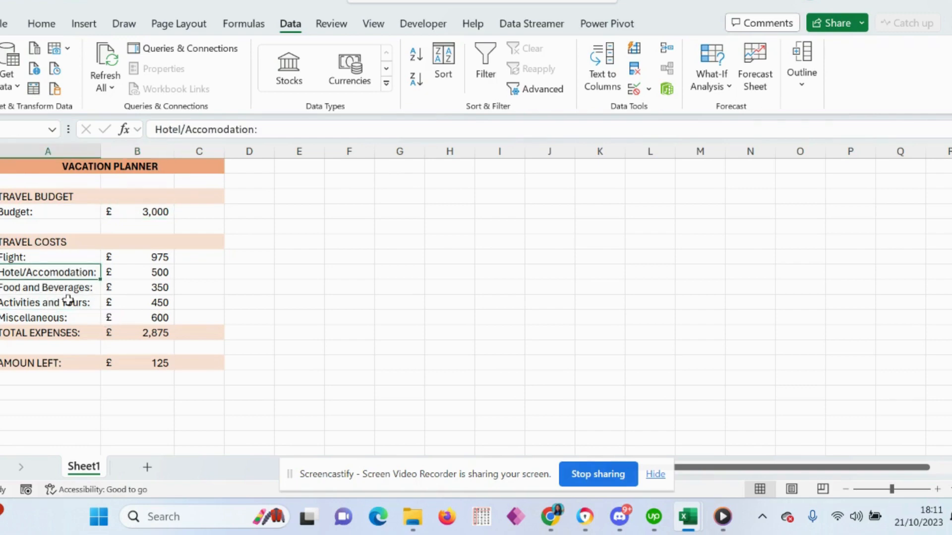
left_click(55, 289)
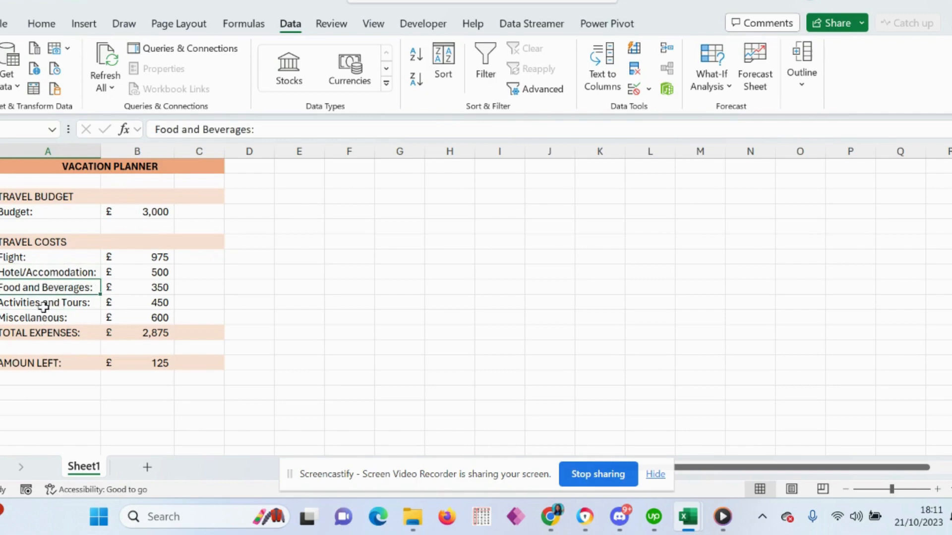
left_click(43, 307)
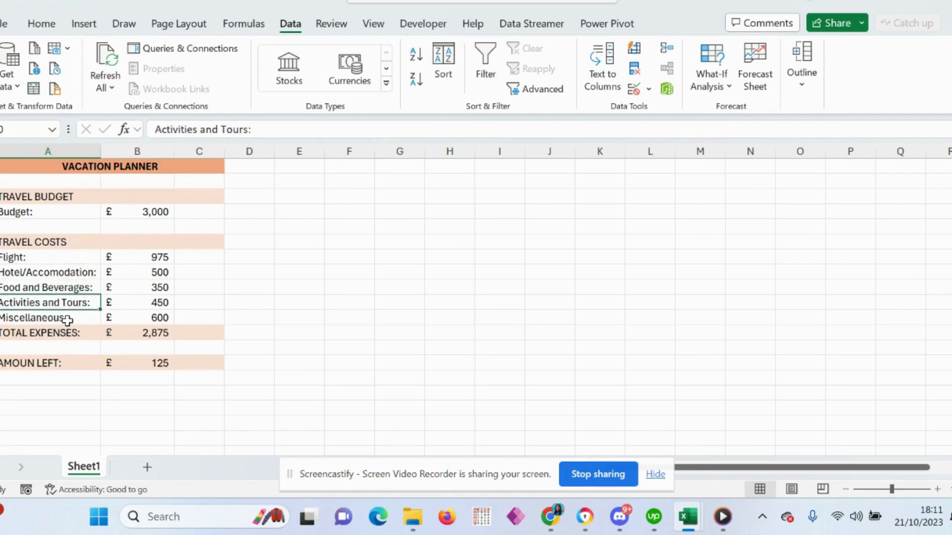
left_click(67, 320)
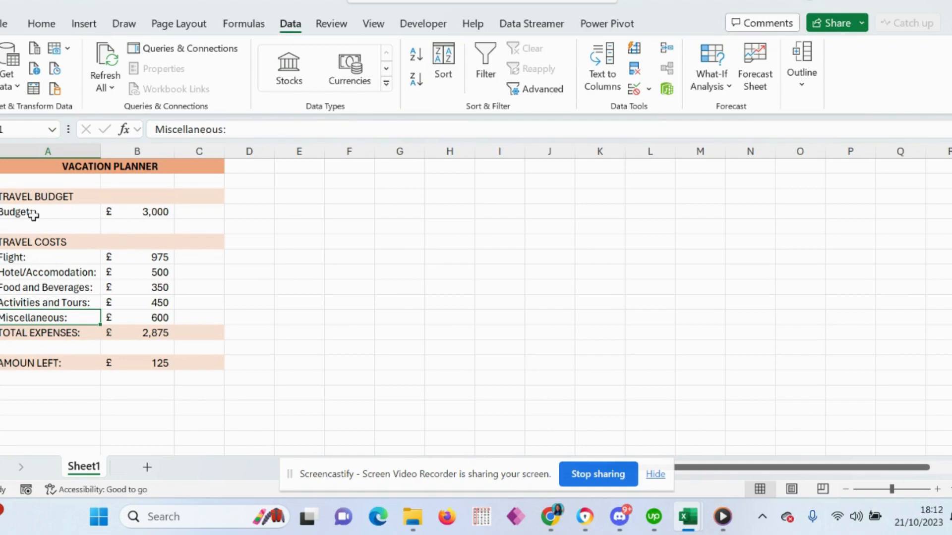
left_click_drag(33, 215, 115, 226)
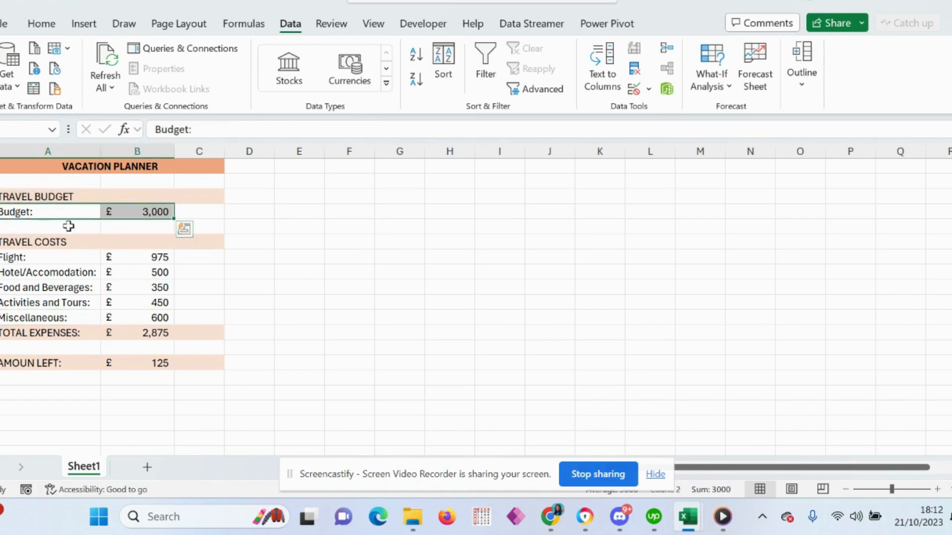
left_click(138, 212)
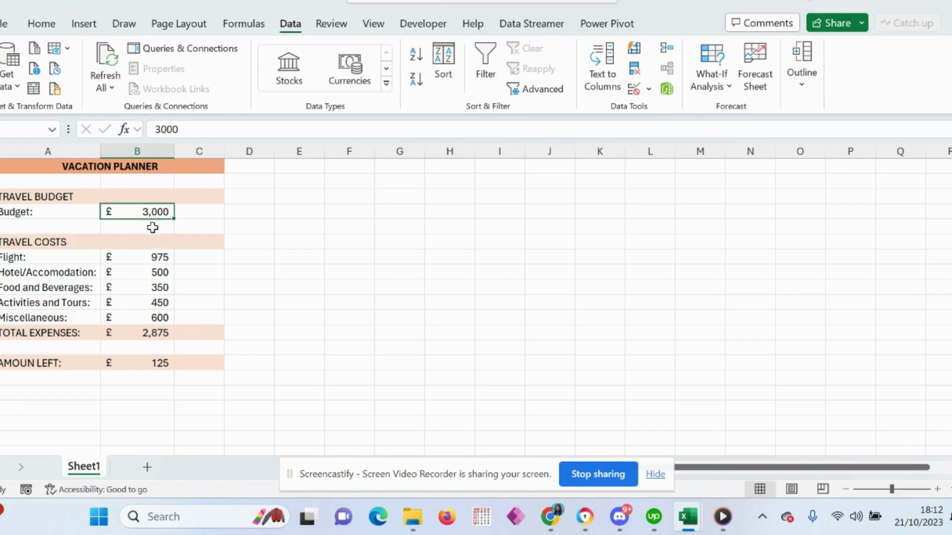
left_click(158, 306)
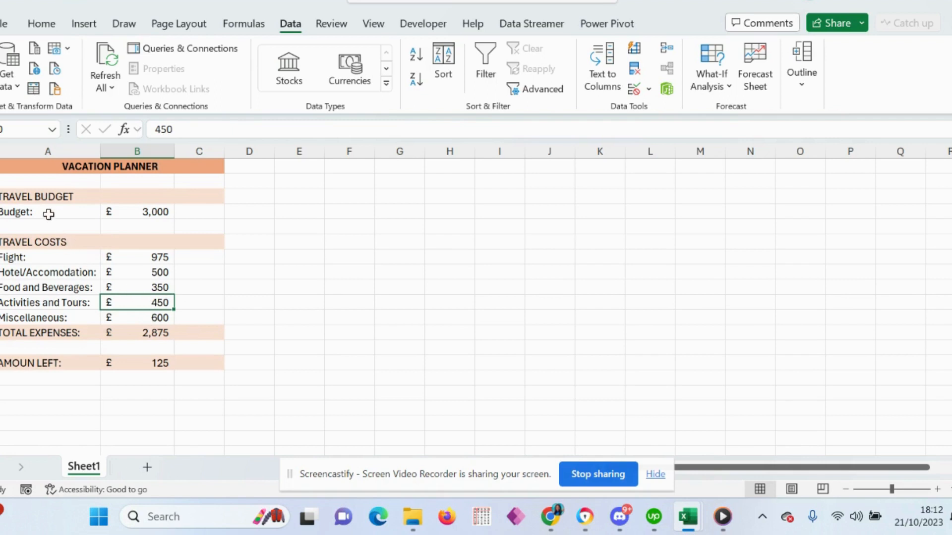
Create cell names for the budget (A4:B4) and travel cost (A7:B11) values from the labels in their left column.
left_click_drag(20, 213, 135, 219)
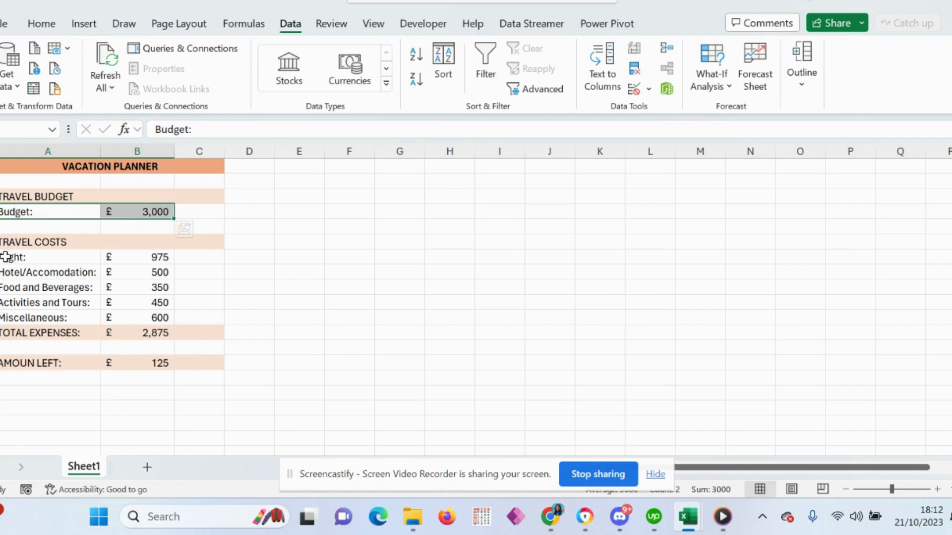
left_click_drag(5, 256, 155, 319)
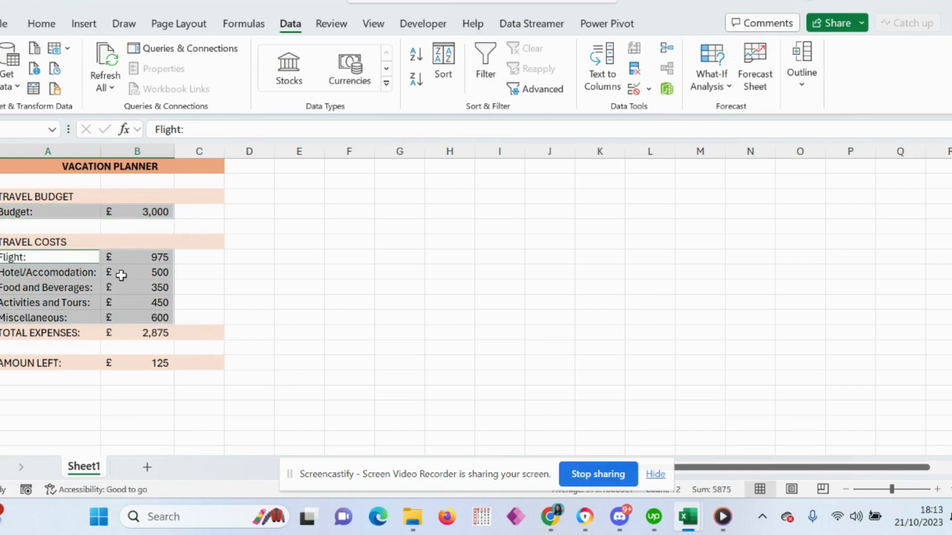
left_click(242, 29)
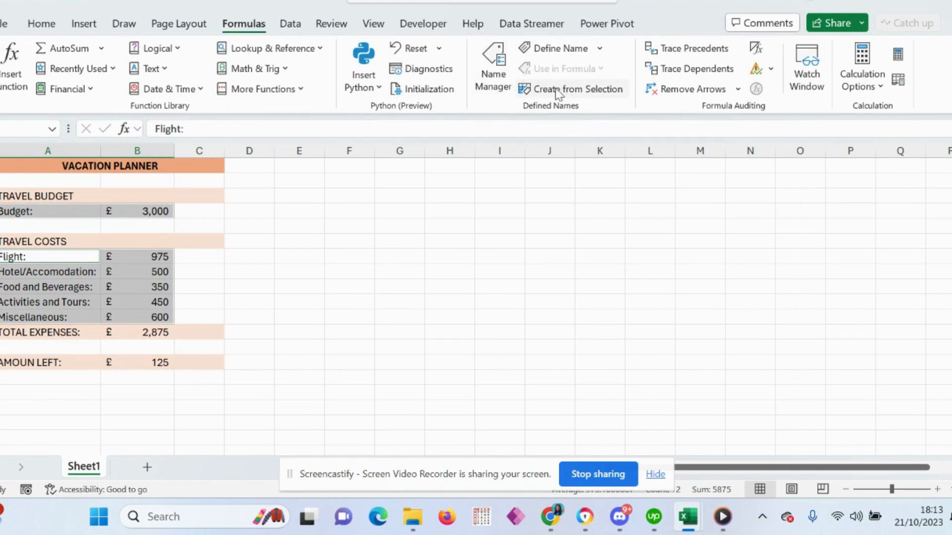
left_click(597, 91)
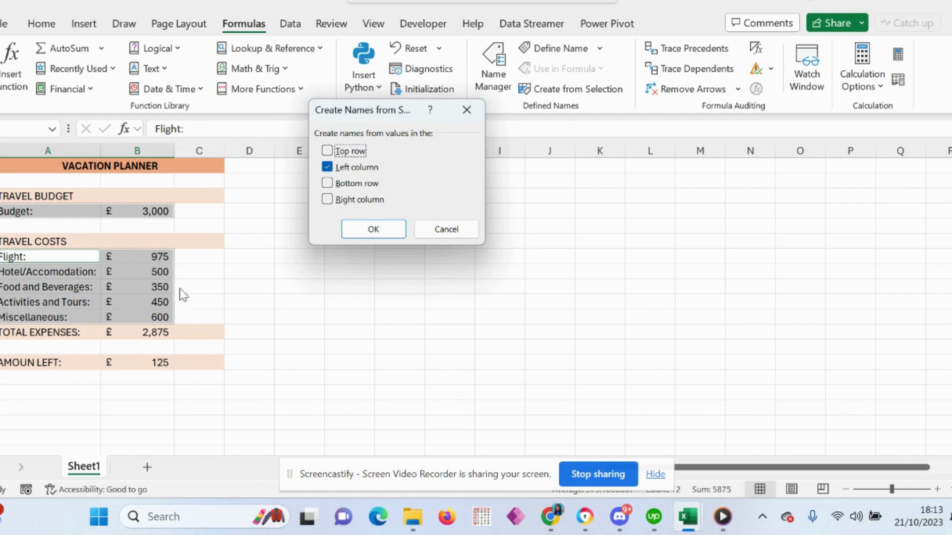
left_click(376, 229)
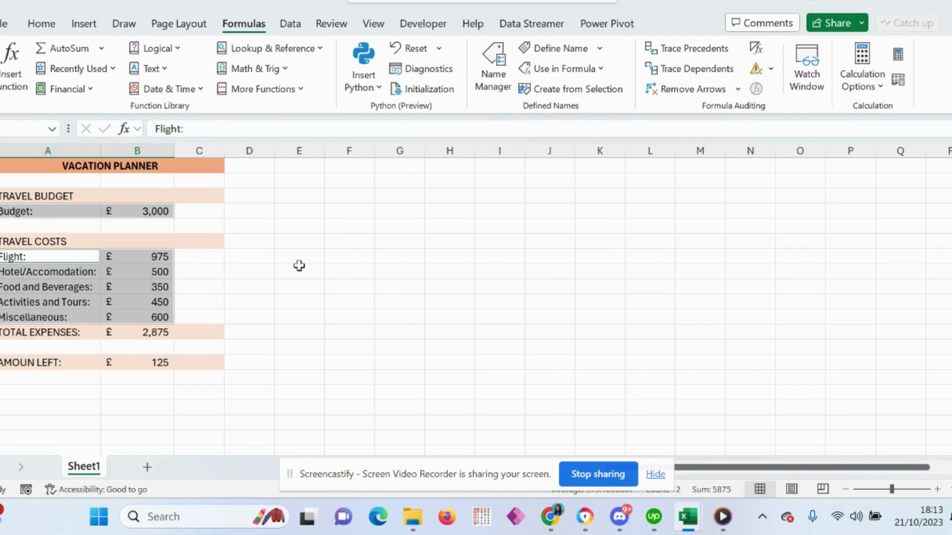
left_click(191, 288)
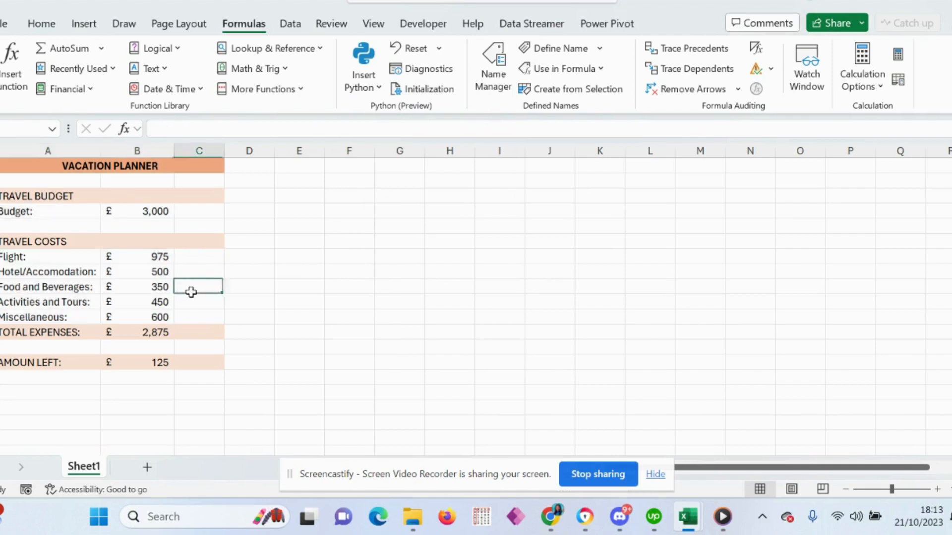
Check the list of defined names by going to the Activities and Tours cell and the Budget cell.
left_click(42, 24)
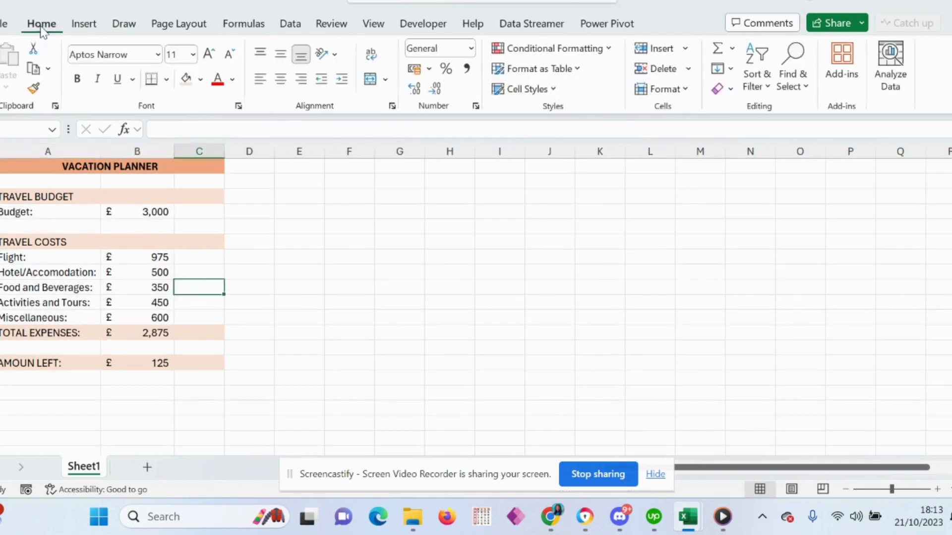
left_click(53, 131)
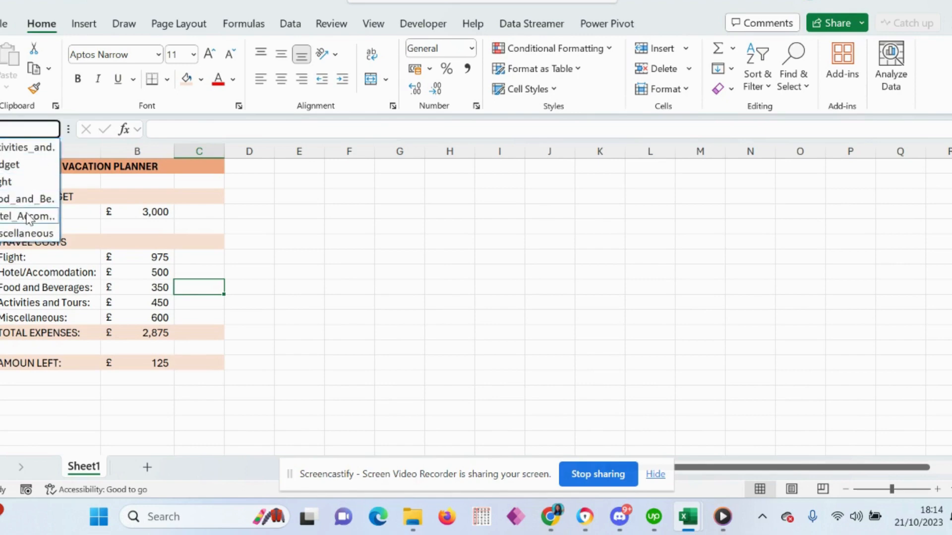
left_click(23, 148)
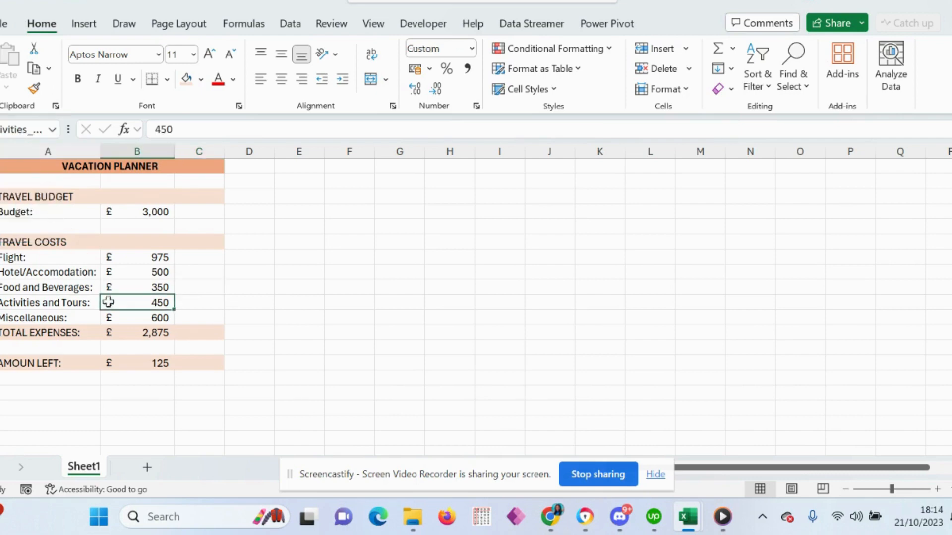
left_click(52, 129)
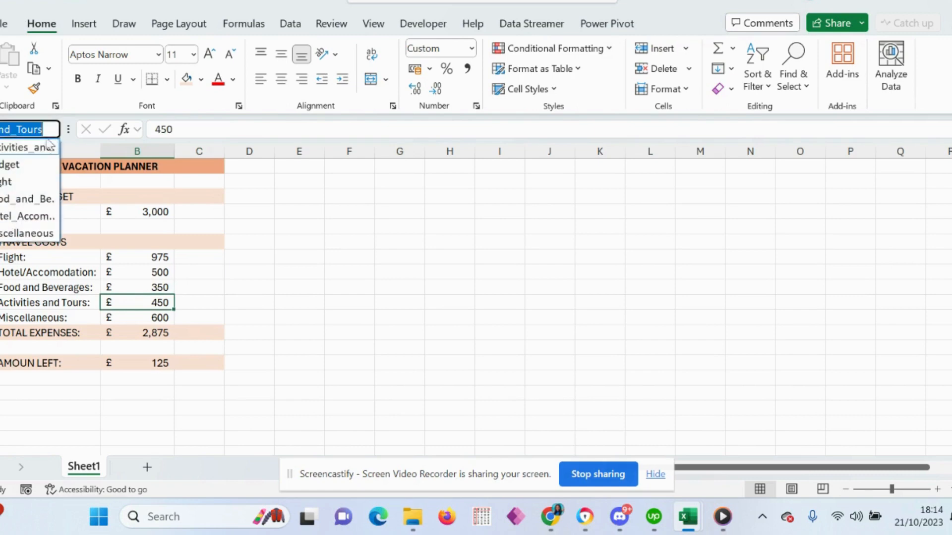
left_click(18, 166)
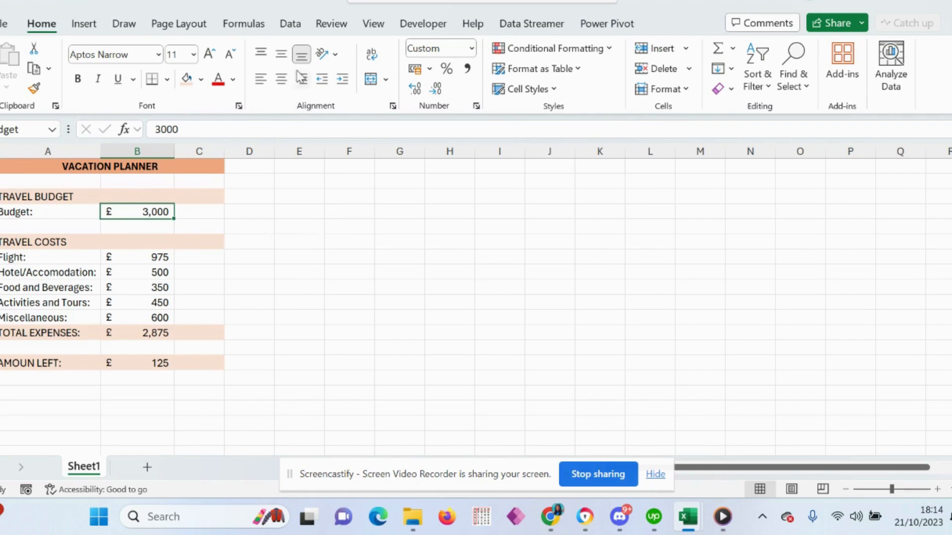
Start a new scenario in Scenario Manager and name it "Travel Alone (France)".
left_click(291, 26)
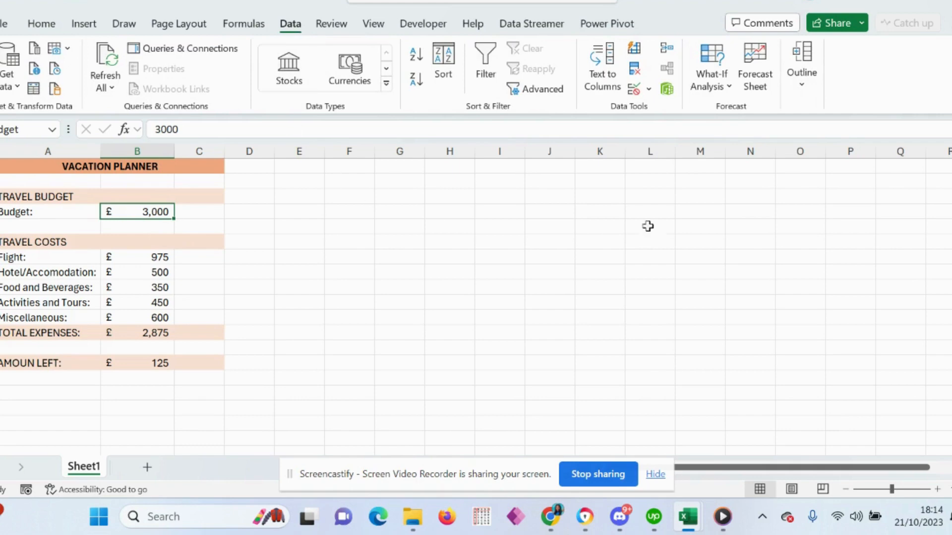
left_click(728, 87)
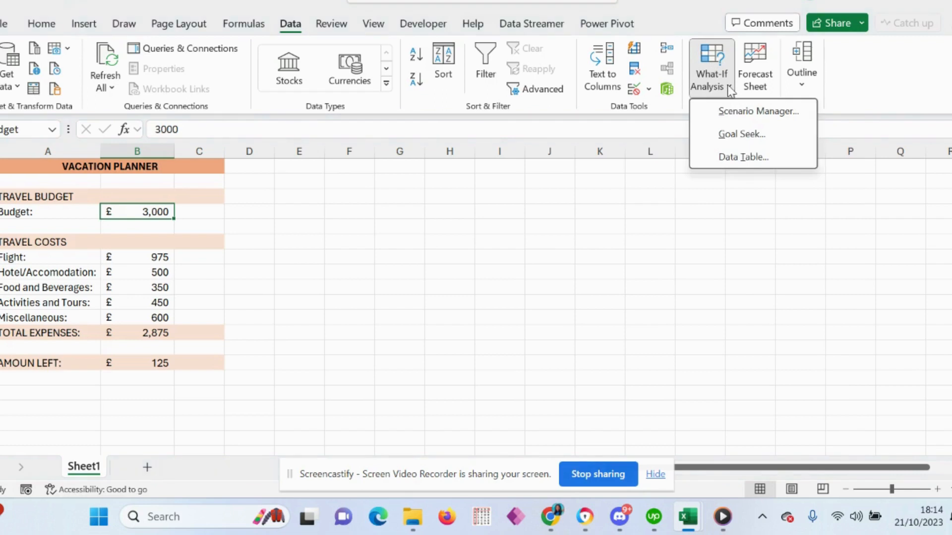
left_click(748, 119)
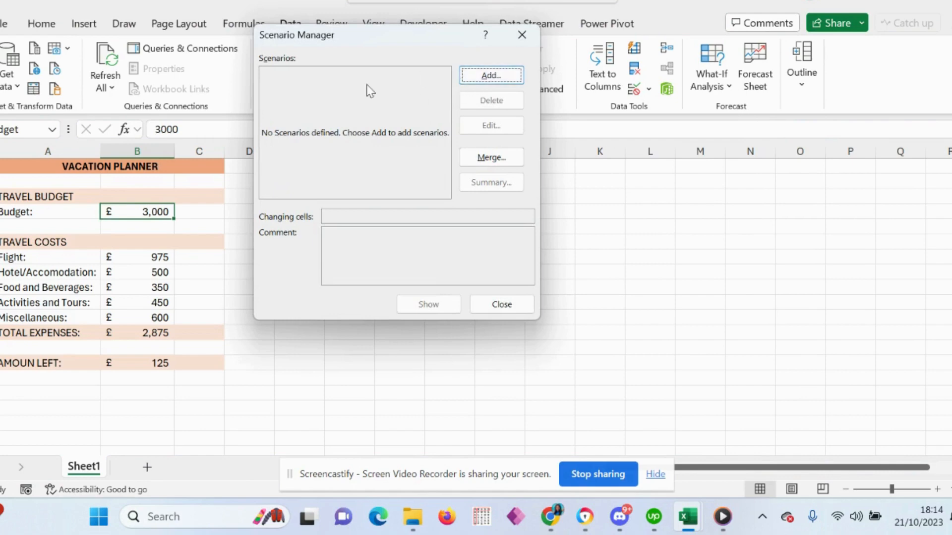
left_click(488, 77)
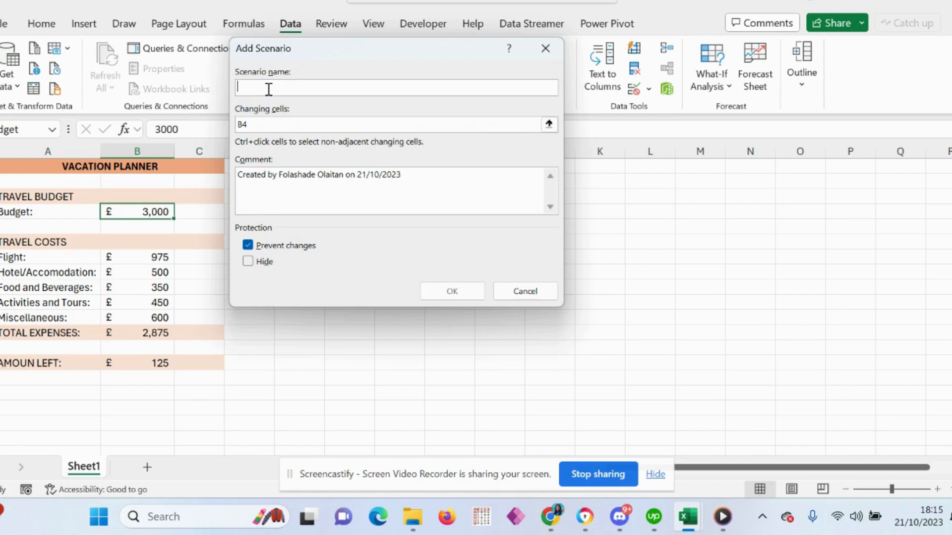
type("Travel Alone (France")
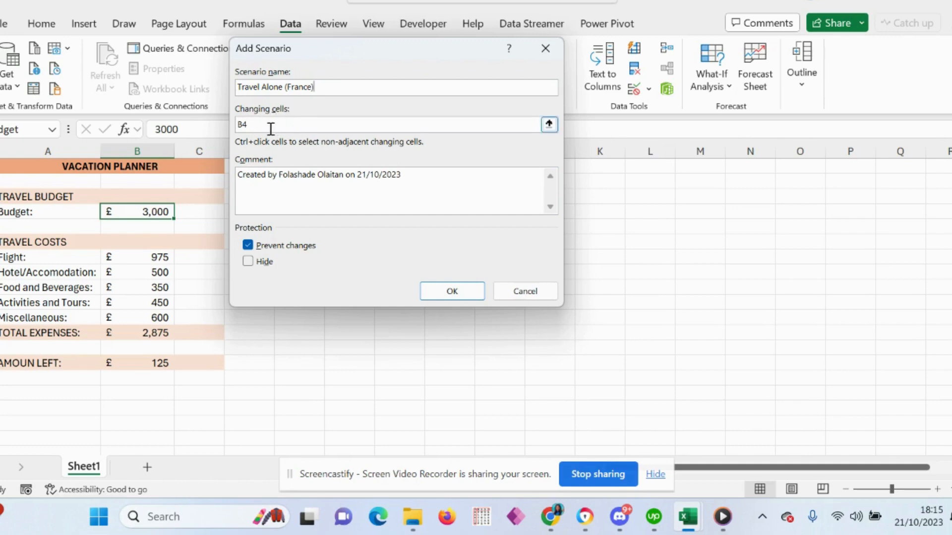
Set the scenario's changing cells to B4 and B7:B11, and save it with the current sheet values.
left_click_drag(267, 124, 240, 124)
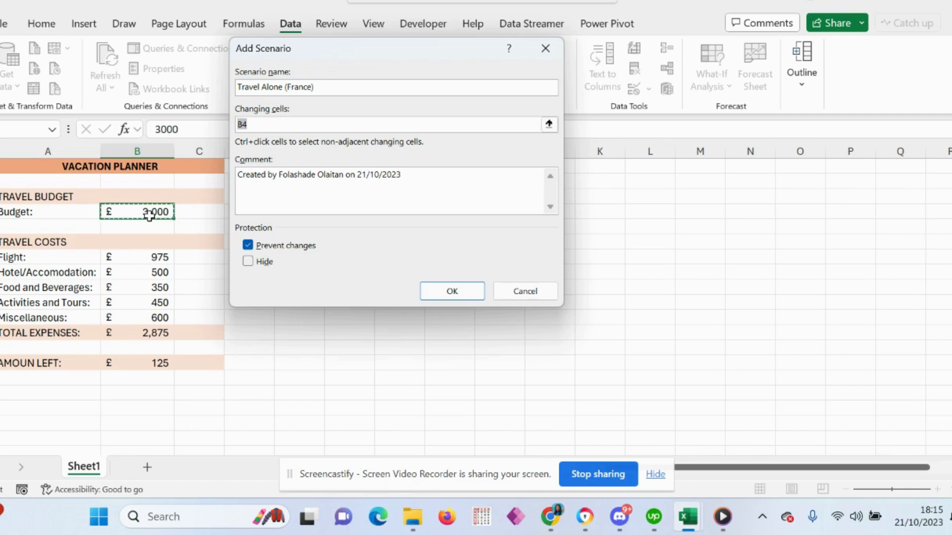
left_click(264, 123)
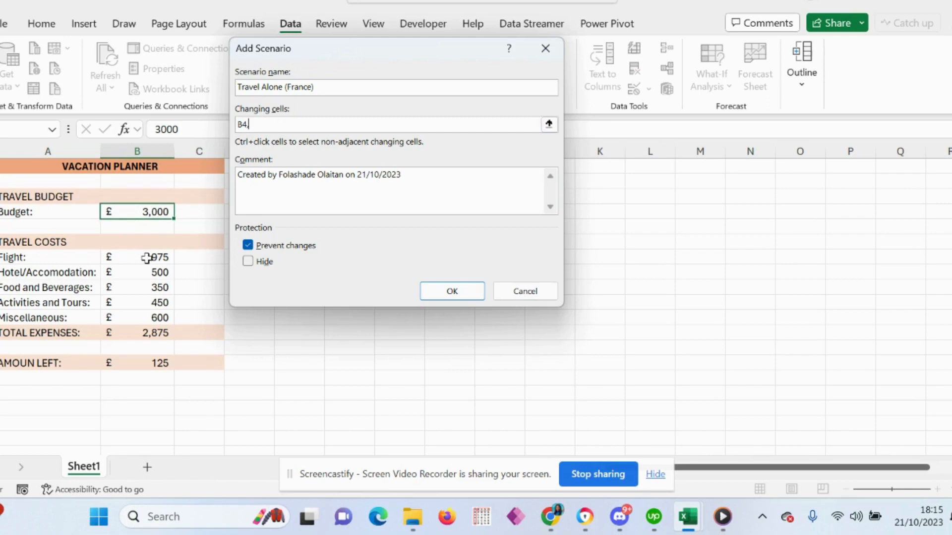
left_click_drag(147, 258, 137, 321)
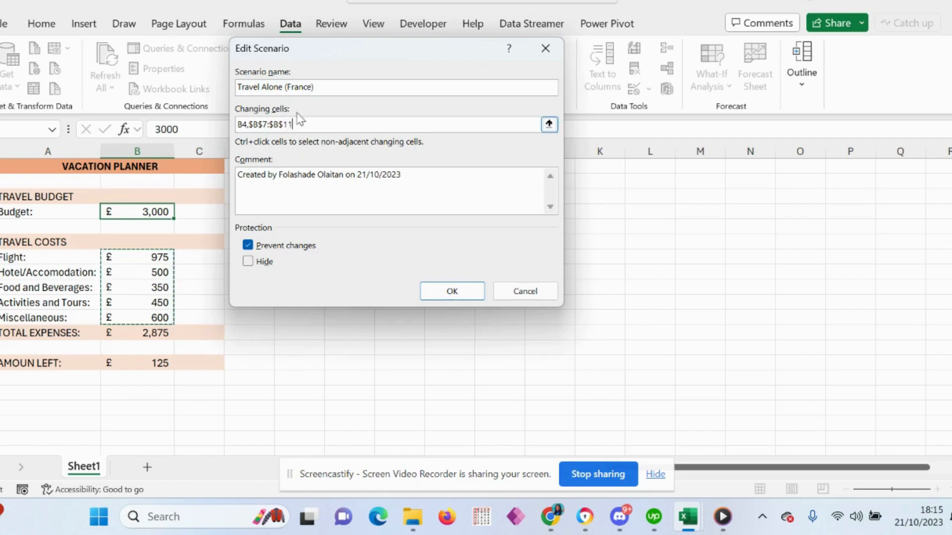
left_click(449, 291)
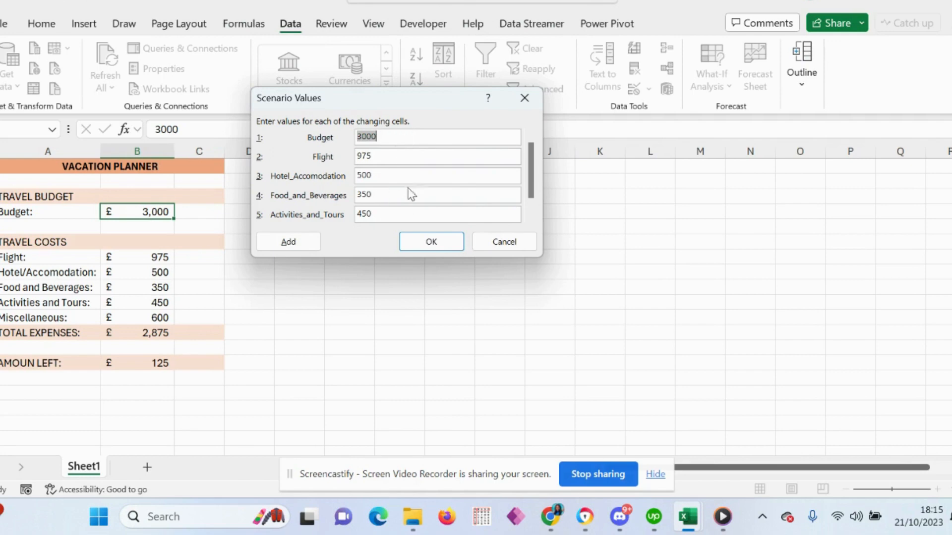
left_click(431, 242)
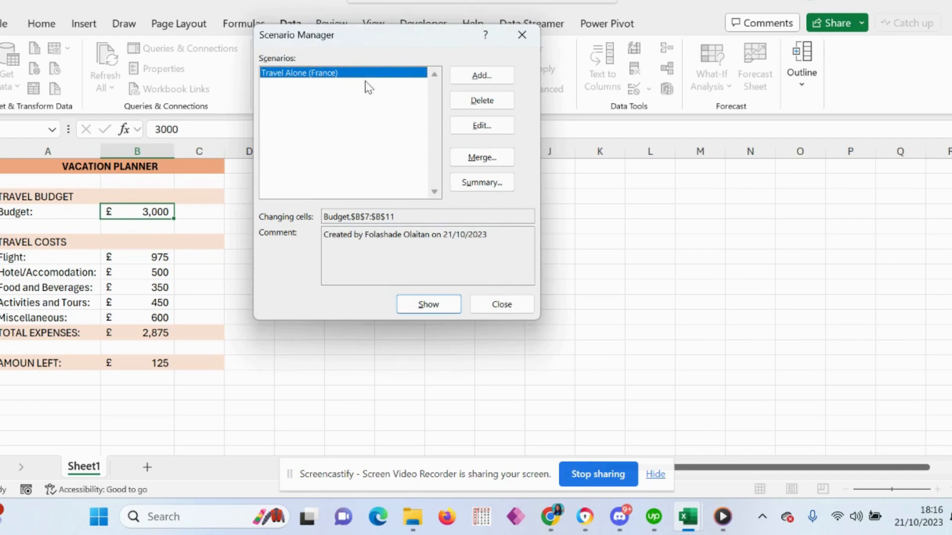
Add a scenario named "Travel With Family (France)" that uses the same changing cells, B4 and B7:B11.
left_click(485, 78)
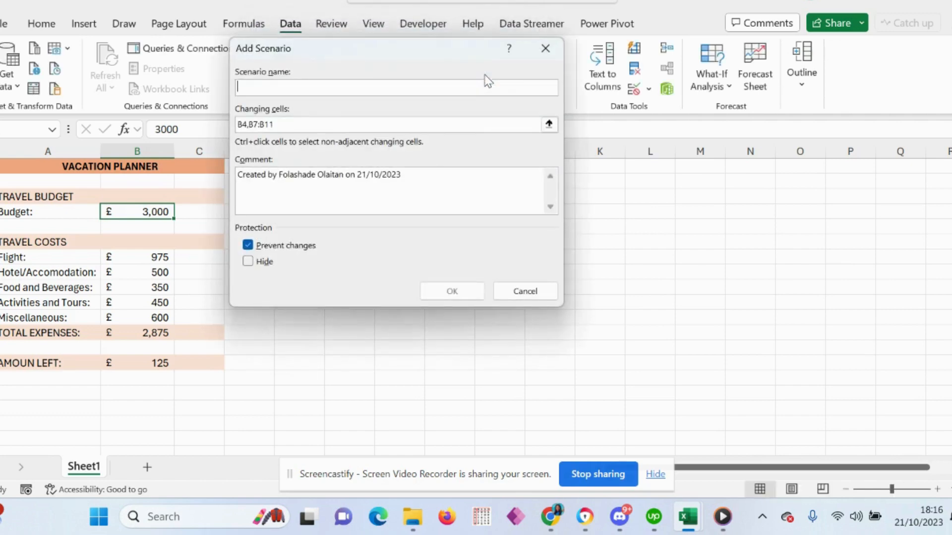
type("Travel")
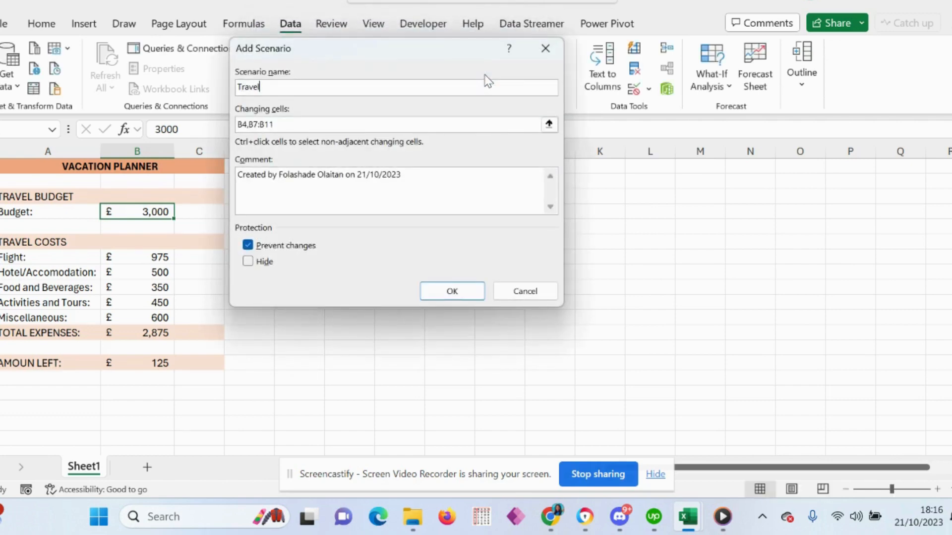
type(" With Family (France)")
left_click(448, 291)
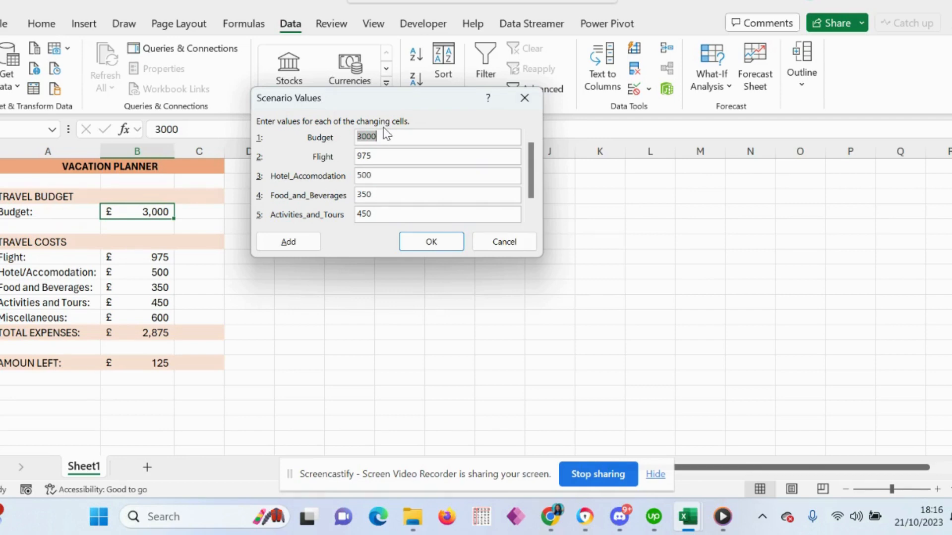
Set the family France scenario's Flight value to 1950 and its Food_and_Beverages value to 700.
left_click(382, 156)
key("BackSpace")
key("BackSpace")
key("BackSpace")
type("1950")
left_click(389, 176)
key("Tab")
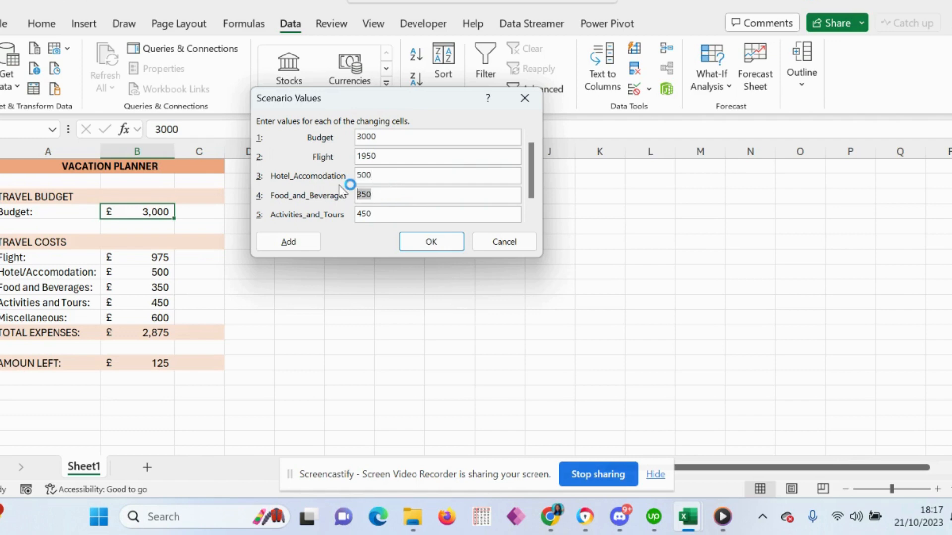
type("700")
Set the scenario's Activities_and_Tours value to 500 and Miscellaneous to 800, and save the scenario.
double_click(363, 214)
type("500")
key("Tab")
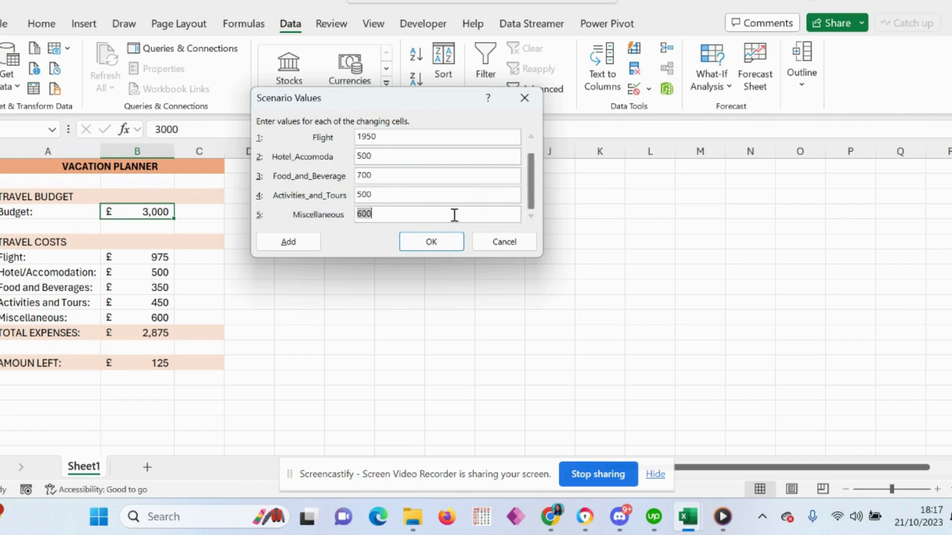
left_click(382, 210)
key("BackSpace")
key("BackSpace")
key("BackSpace")
type("800")
left_click(431, 242)
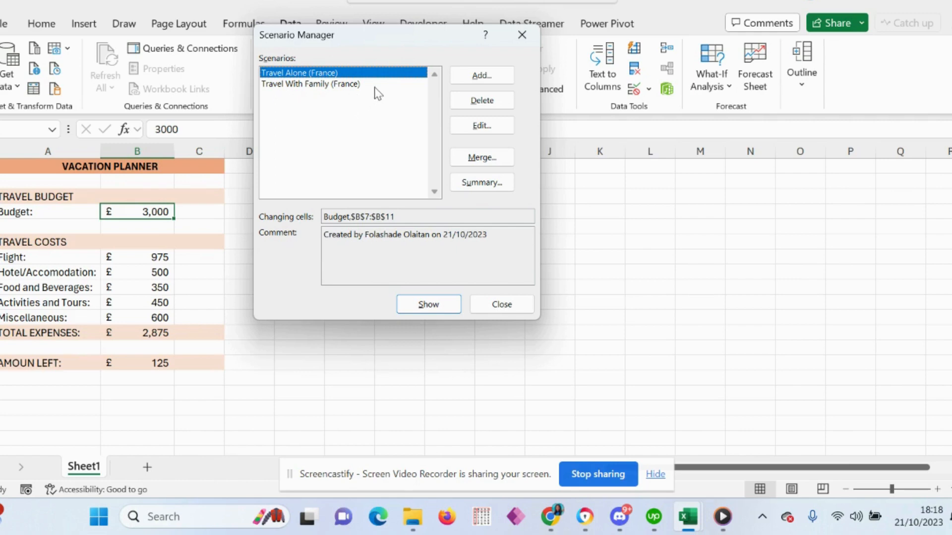
Add another scenario named "Travel Alone (Dubai)" with the changing cells kept at B4 and B7:B11.
left_click(472, 77)
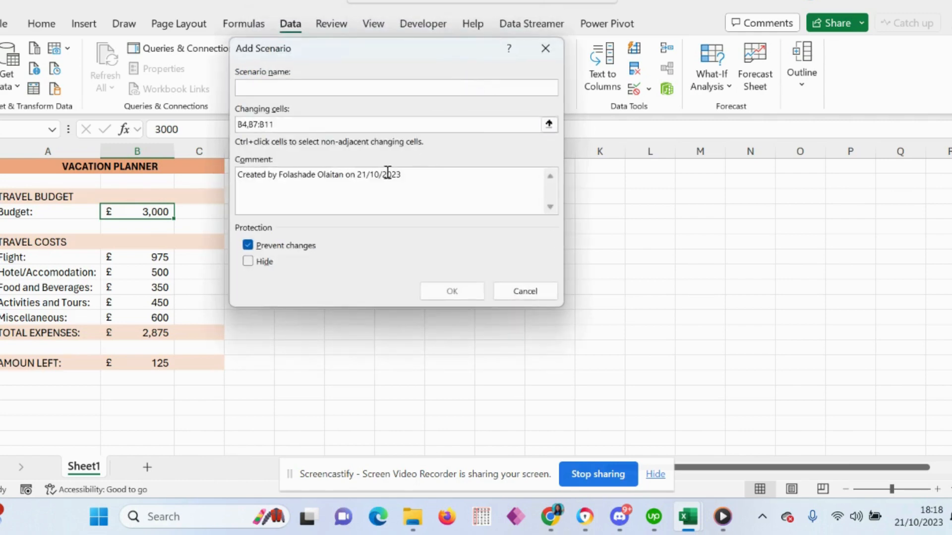
type("T")
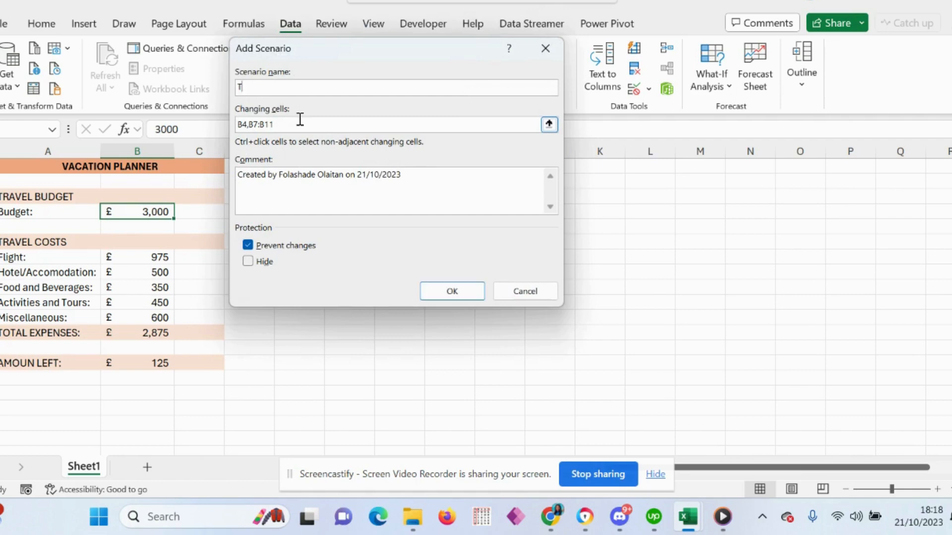
type("ravel Alone (Dubai)")
left_click(445, 292)
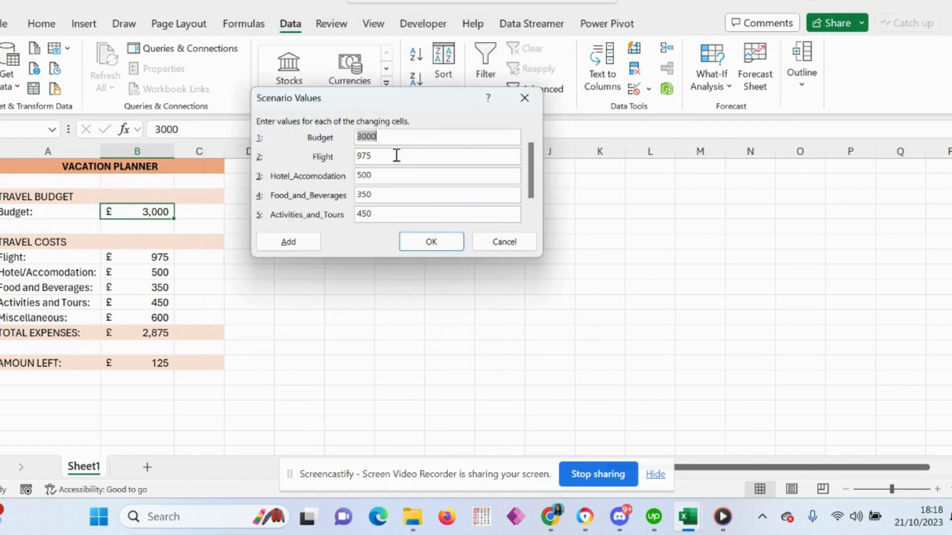
Set the solo Dubai scenario's Flight value to 1100 and its Hotel_Accomodation value to 600.
left_click(395, 158)
key("BackSpace")
key("BackSpace")
key("BackSpace")
type("1100")
left_click(366, 175)
key("BackSpace")
type("6")
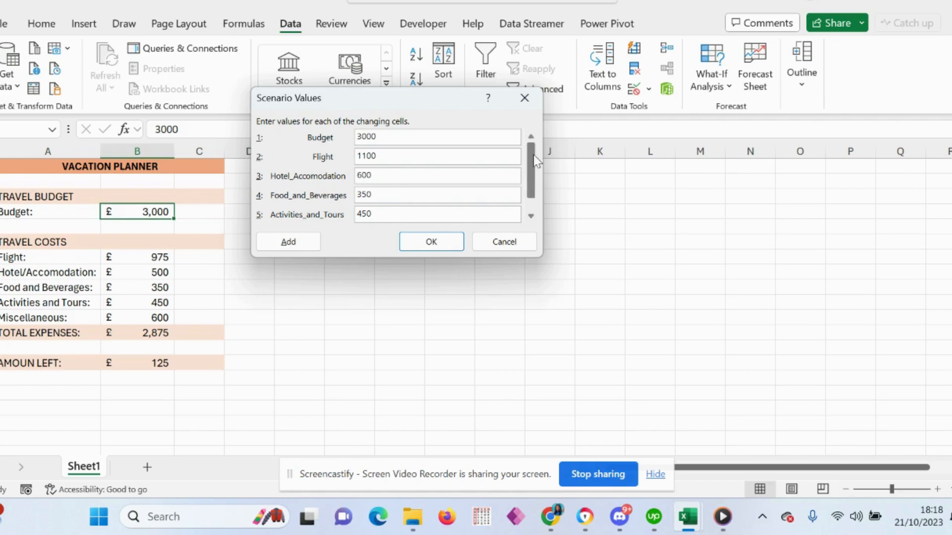
Set the solo Dubai scenario's Miscellaneous value to 800 and save the scenario.
scroll(528, 168, "down", 1)
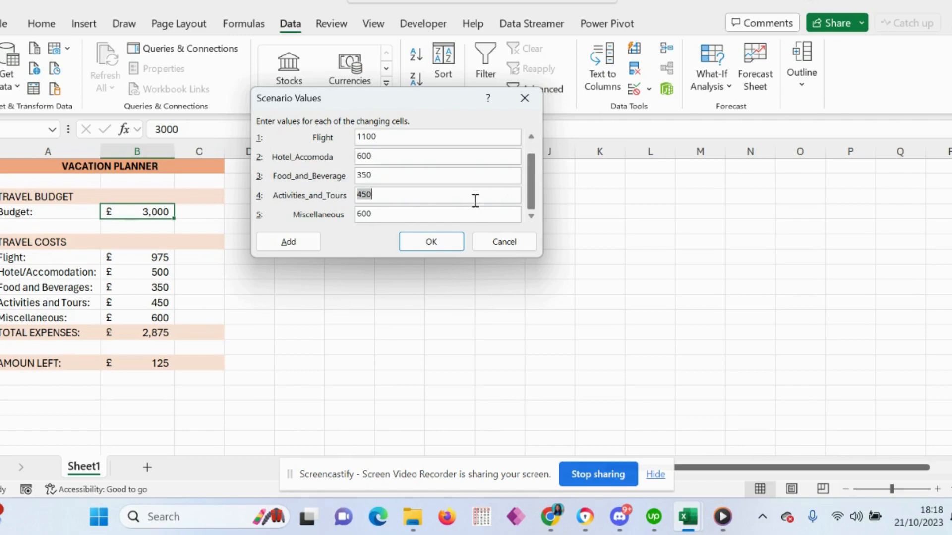
left_click(362, 214)
key("BackSpace")
type("8")
left_click(429, 242)
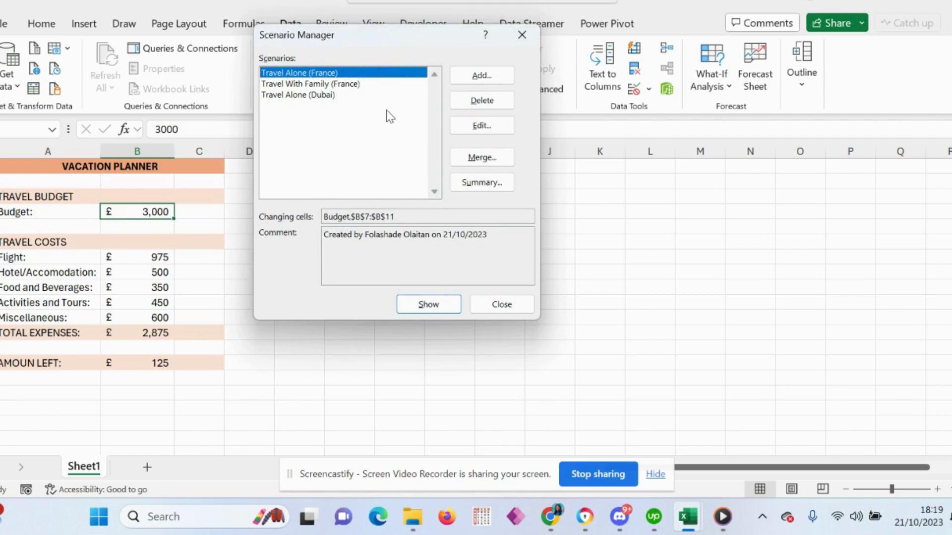
Add a fourth scenario named "Travel with Family (Dubai)" for the same changing cells.
left_click(475, 78)
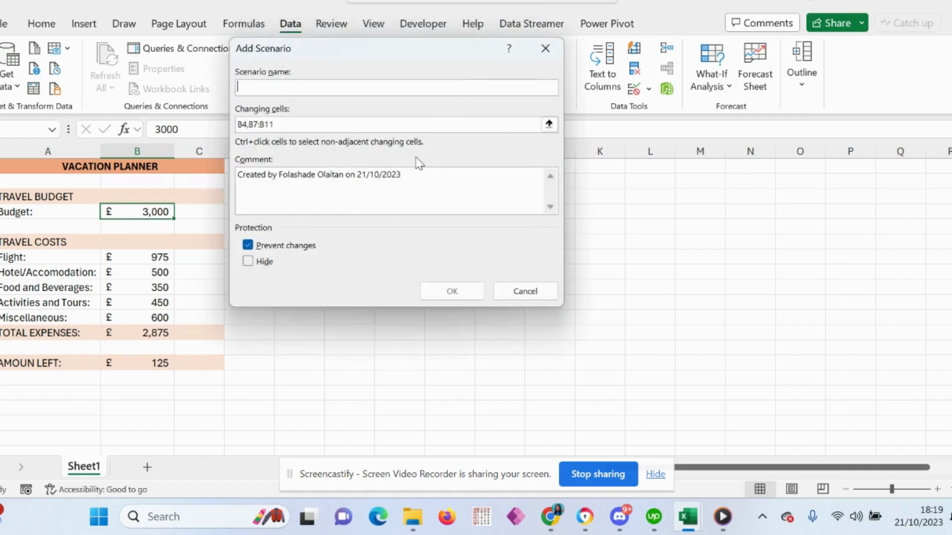
type("Travel with Family")
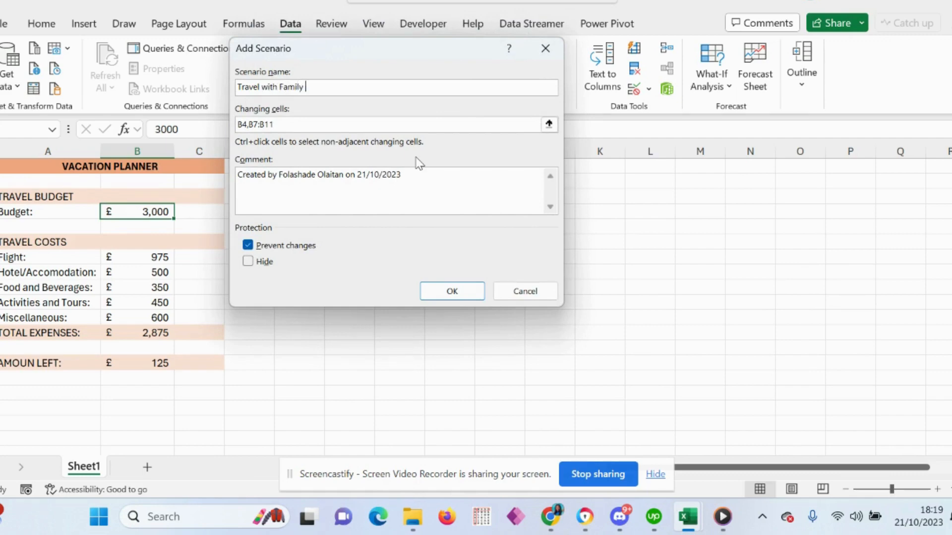
type("(Dubai")
left_click(446, 291)
Set the family Dubai scenario's Flight value to 1450, Hotel_Accomodation to 600 and Food_and_Beverages to 500.
left_click(384, 156)
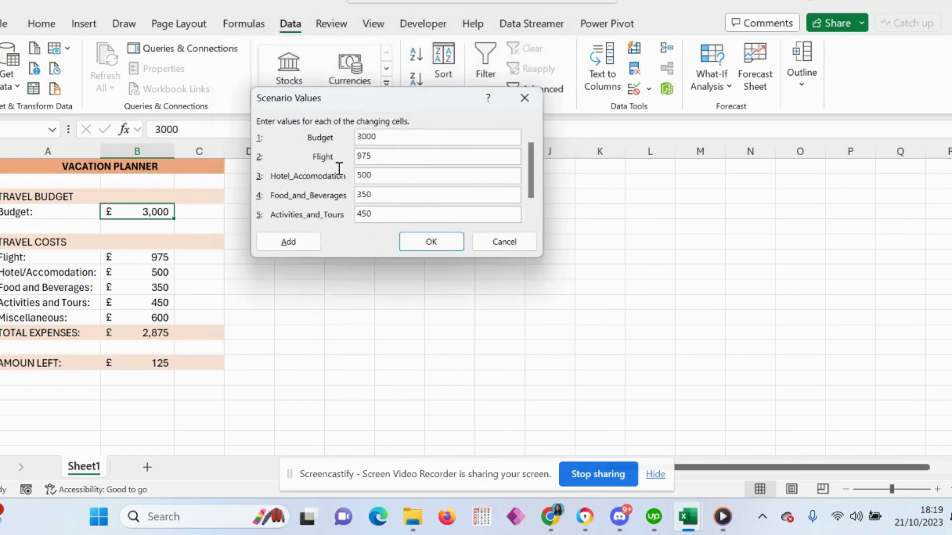
left_click_drag(395, 152, 350, 161)
type("1")
left_click(361, 176)
key("BackSpace")
type("6")
left_click_drag(376, 195, 356, 195)
type("50")
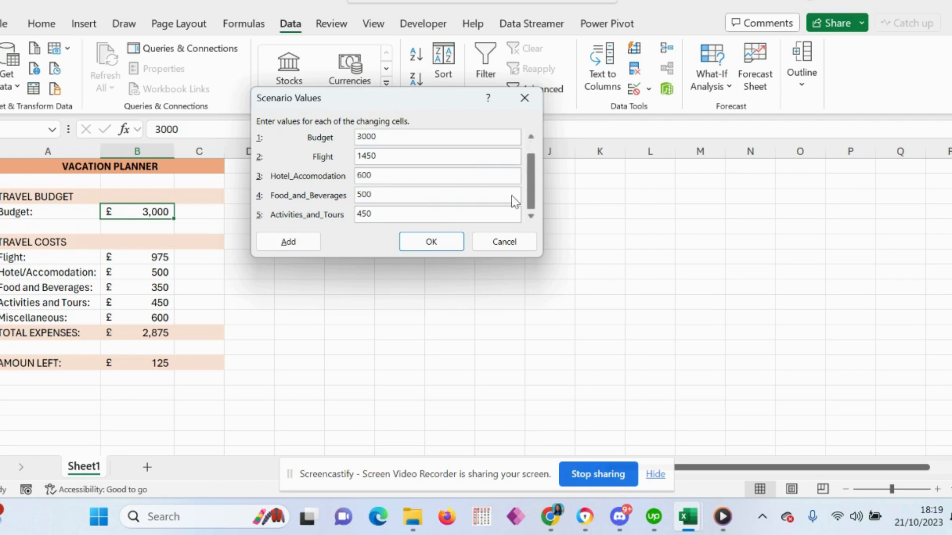
Set the family Dubai scenario's Activities_and_Tours to 550 and Miscellaneous to 1000, and save the scenario.
scroll(516, 194, "down", 1)
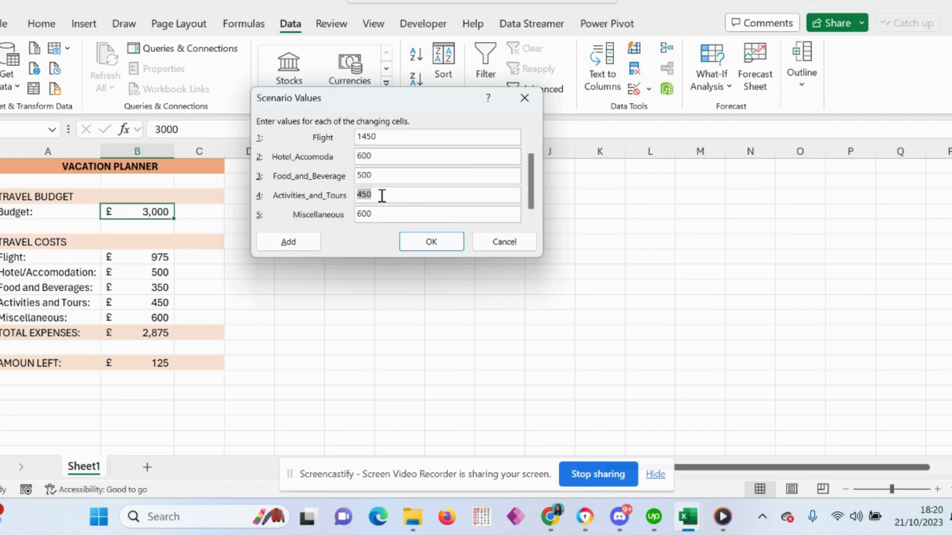
type("5")
left_click(362, 214)
type("1000")
left_click(427, 243)
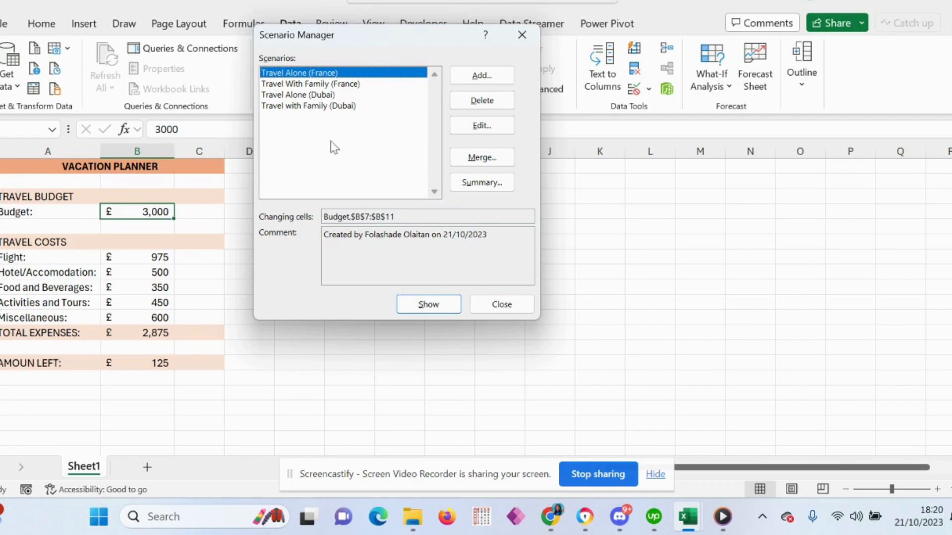
Look through the saved scenarios in the list and close Scenario Manager.
left_click(314, 85)
left_click(315, 96)
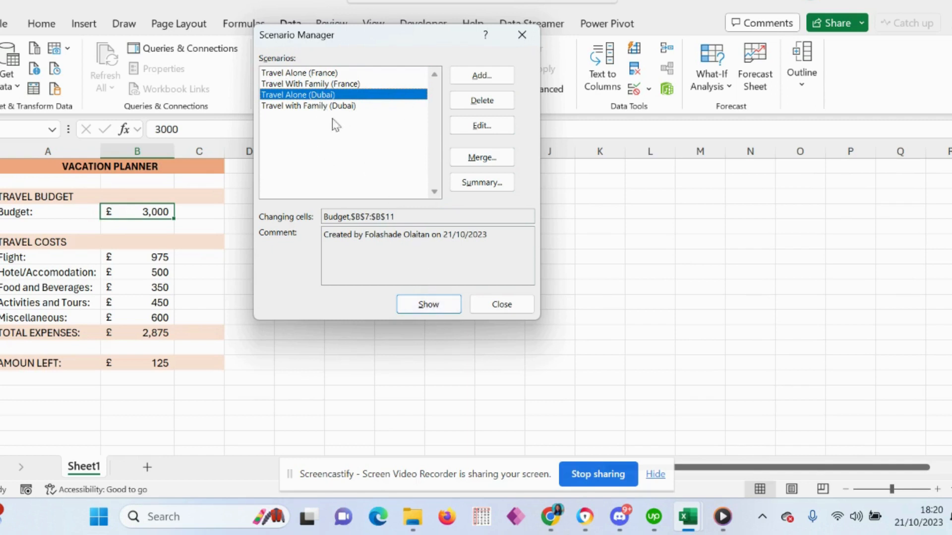
left_click(306, 74)
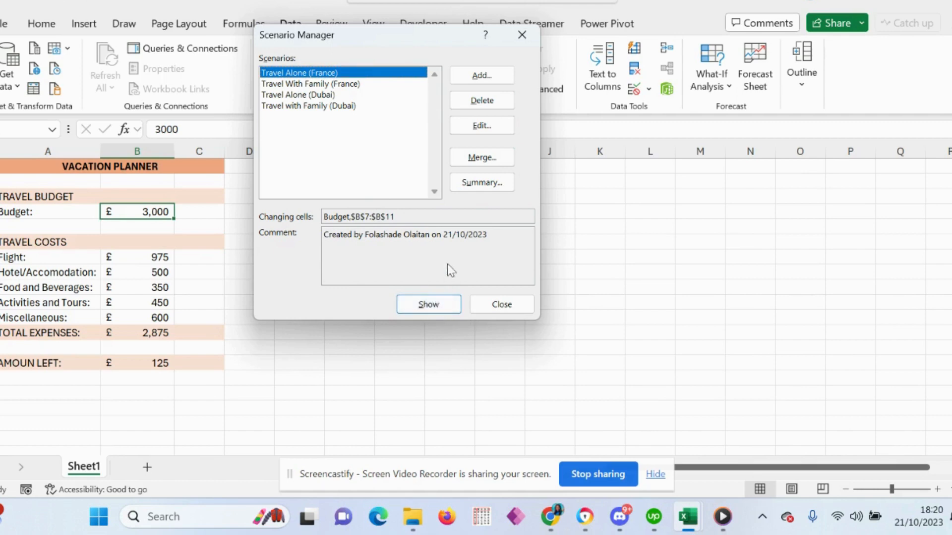
left_click(500, 304)
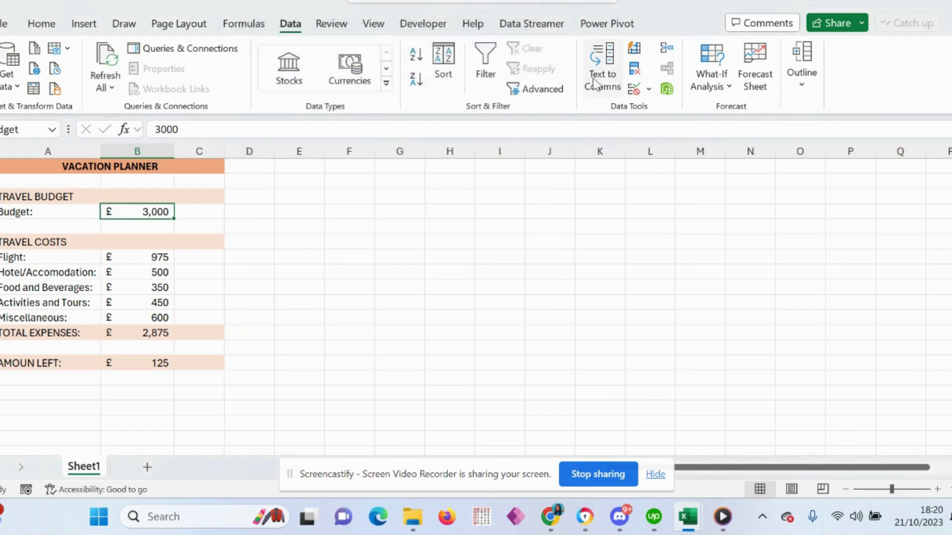
Reopen Scenario Manager and compare the Travel Alone (France) and Travel Alone (Dubai) scenarios by showing each in the sheet.
left_click(710, 79)
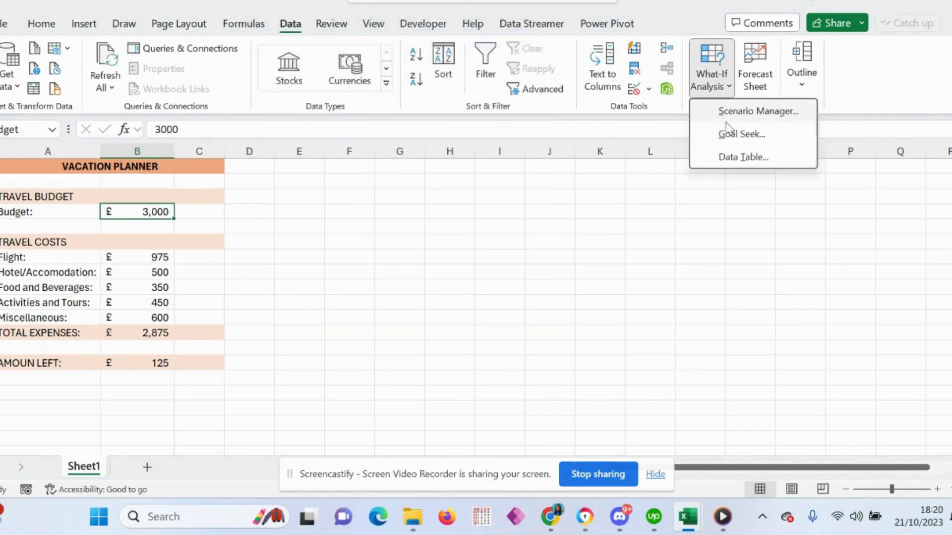
left_click(745, 112)
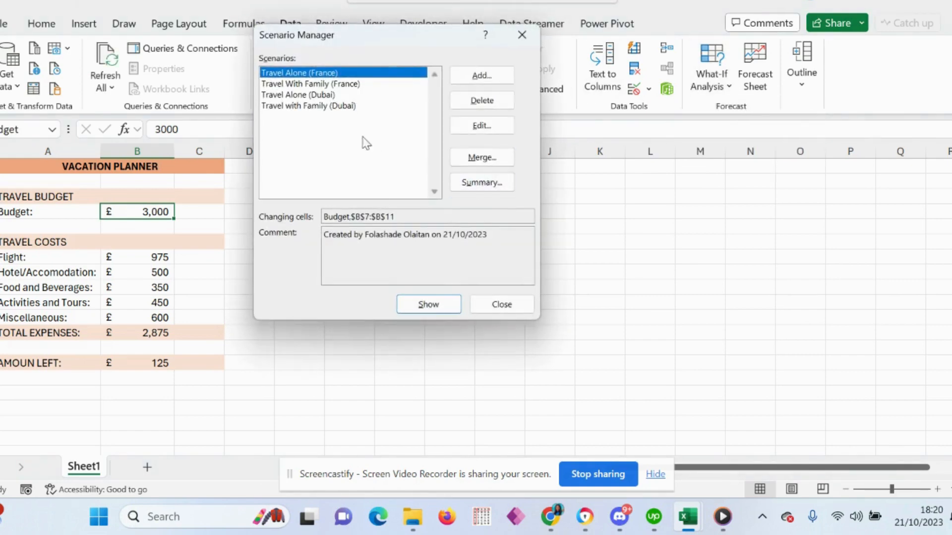
left_click(435, 309)
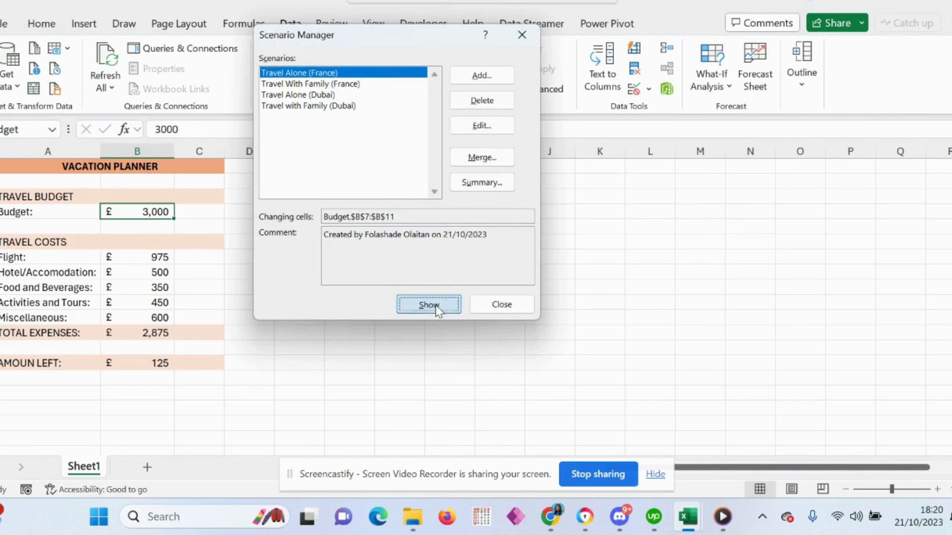
left_click(323, 95)
left_click(427, 304)
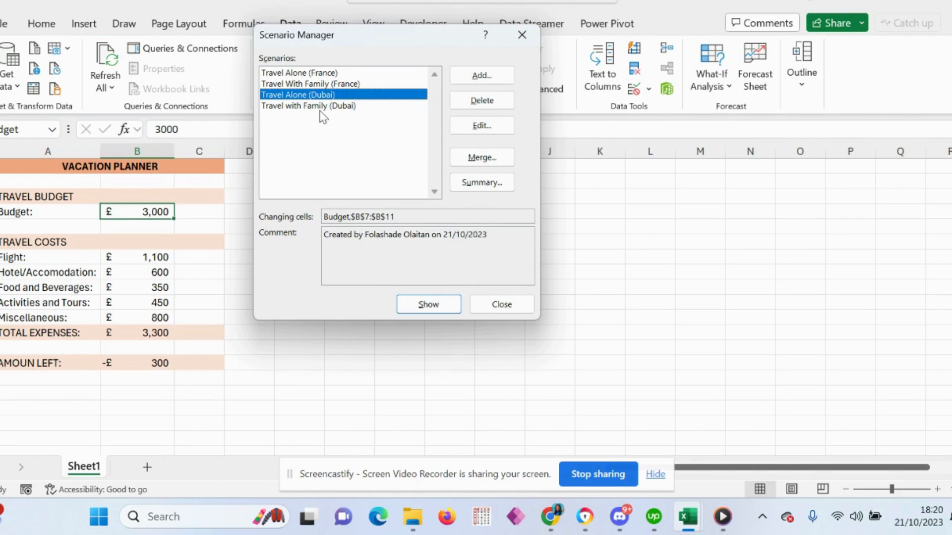
left_click(304, 74)
left_click(428, 302)
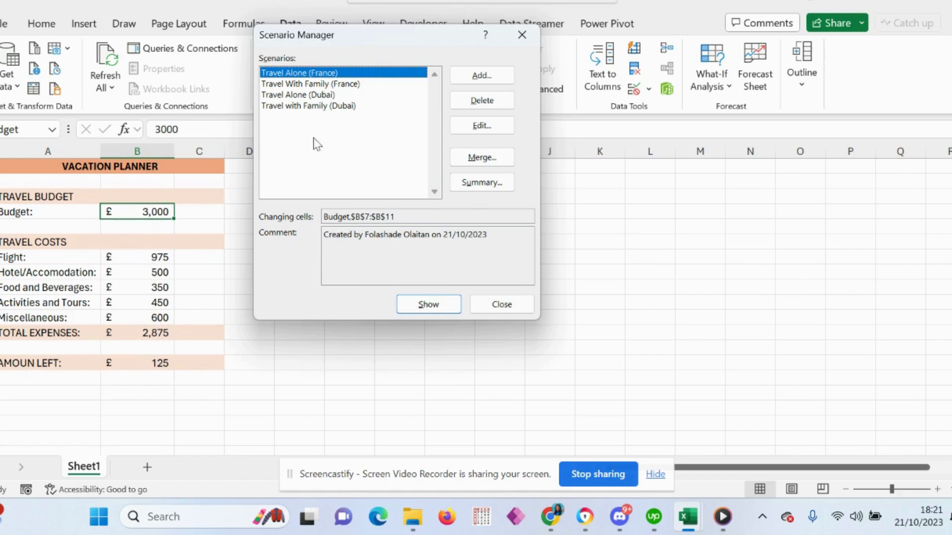
Show Travel With Family (France), Travel Alone (Dubai) and finally Travel with Family (Dubai) in the sheet.
left_click(314, 85)
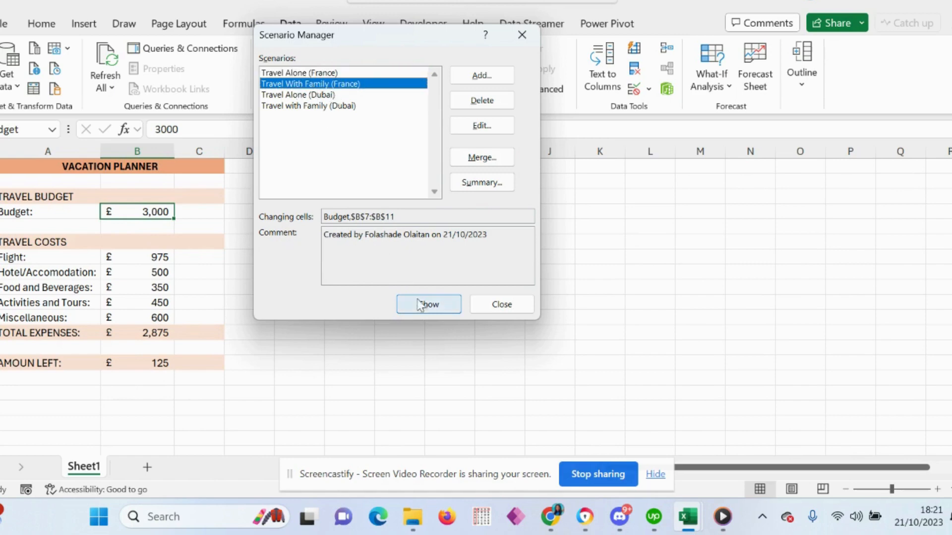
left_click(433, 307)
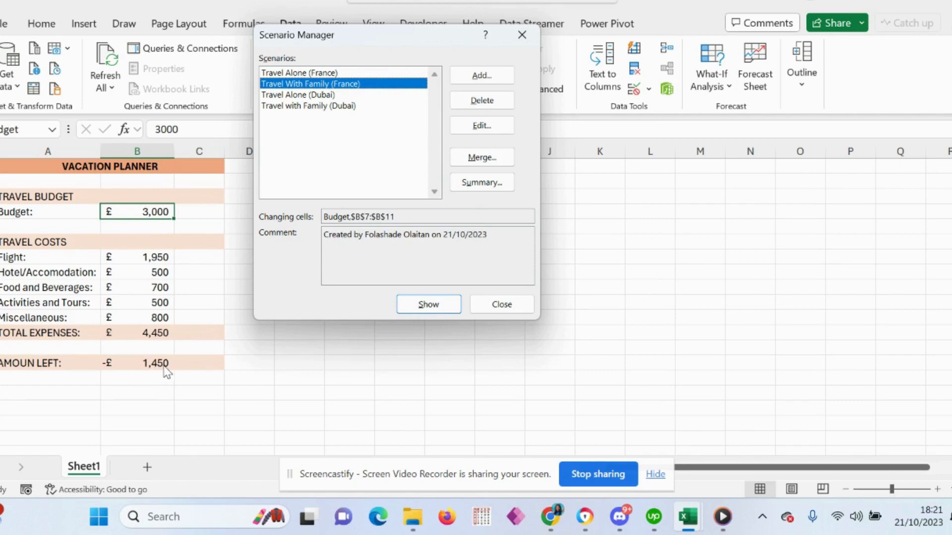
left_click(304, 94)
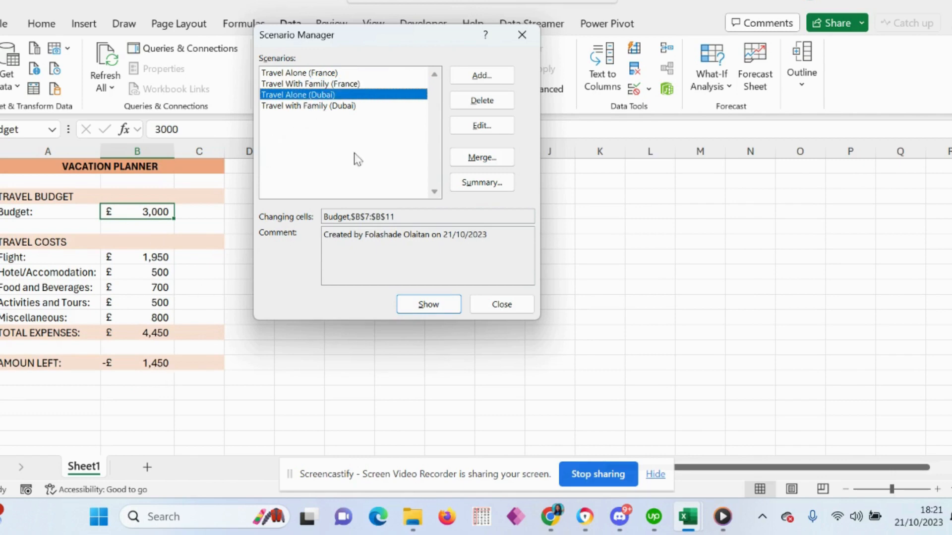
left_click(421, 304)
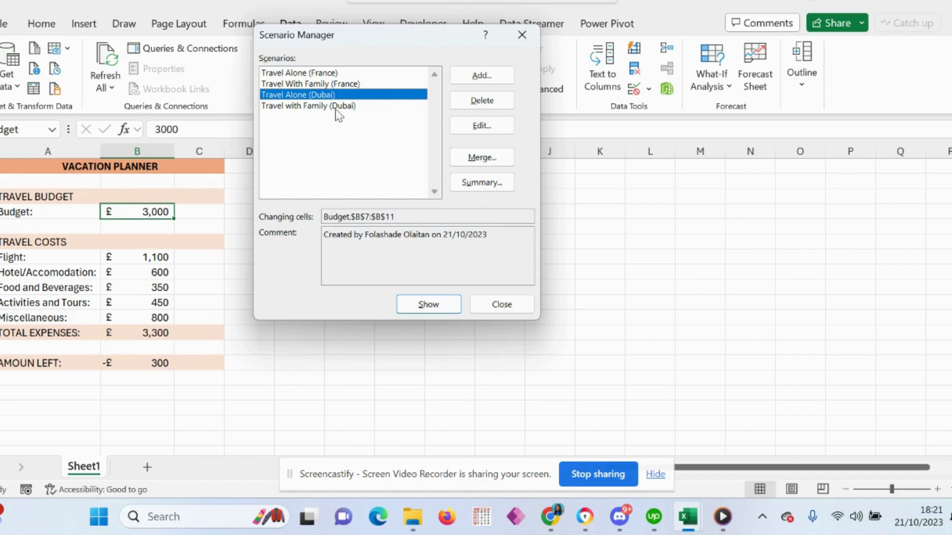
left_click(299, 107)
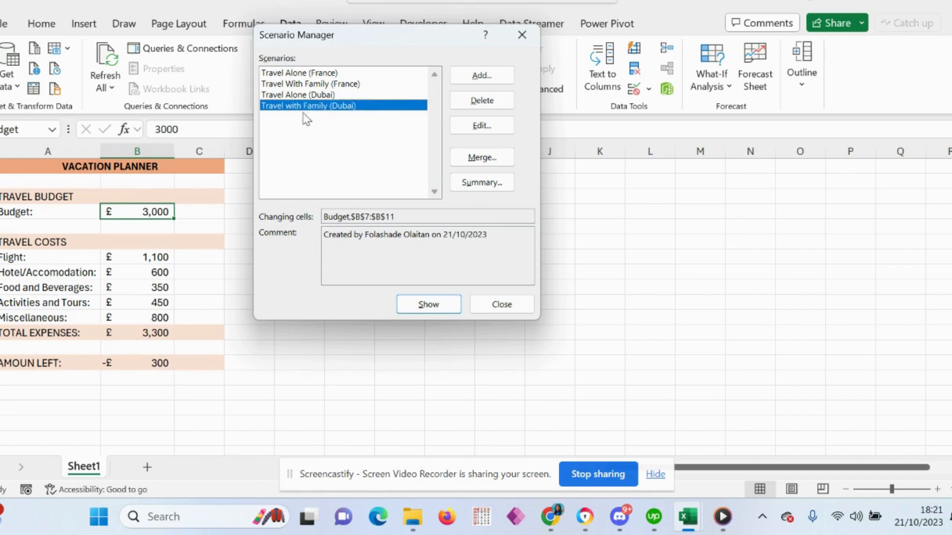
left_click(429, 304)
Create a Scenario summary report with B14, the amount left, as the result cell.
left_click(479, 184)
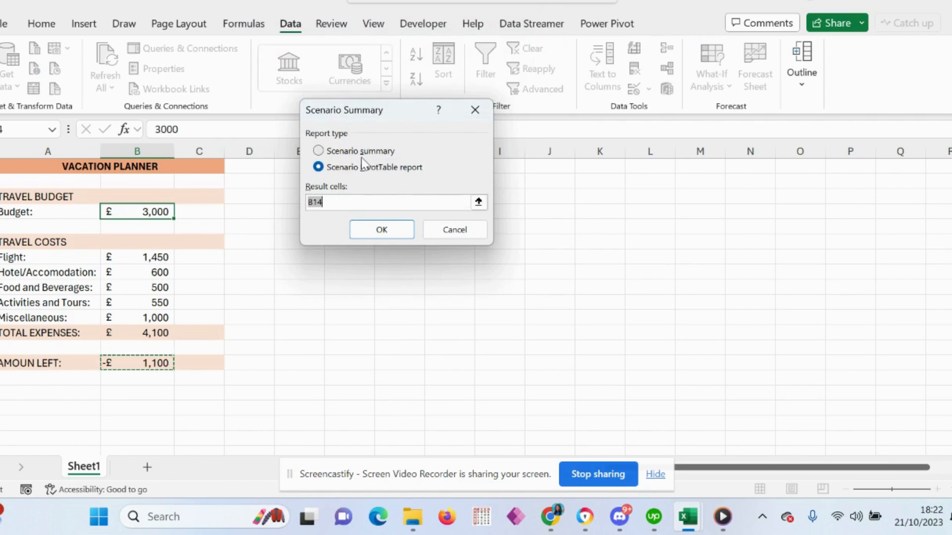
left_click(319, 151)
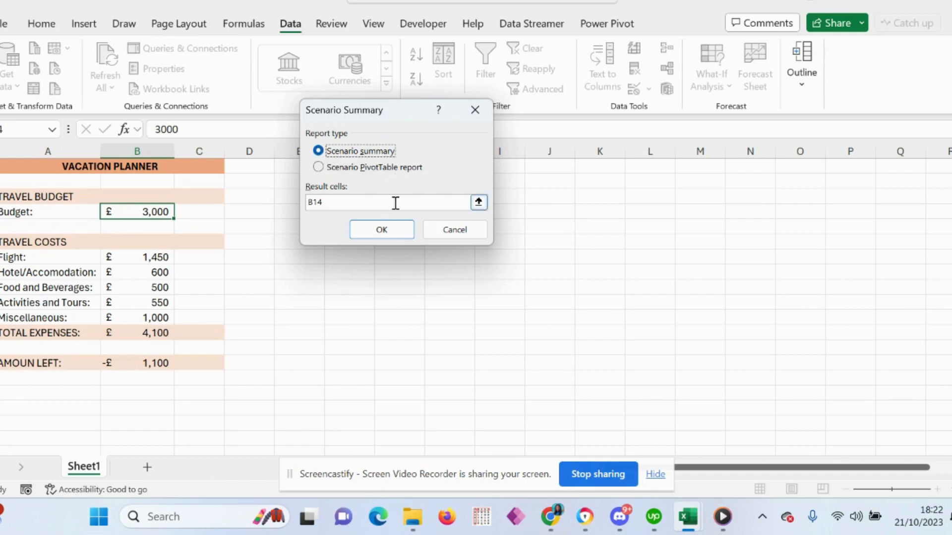
left_click(382, 231)
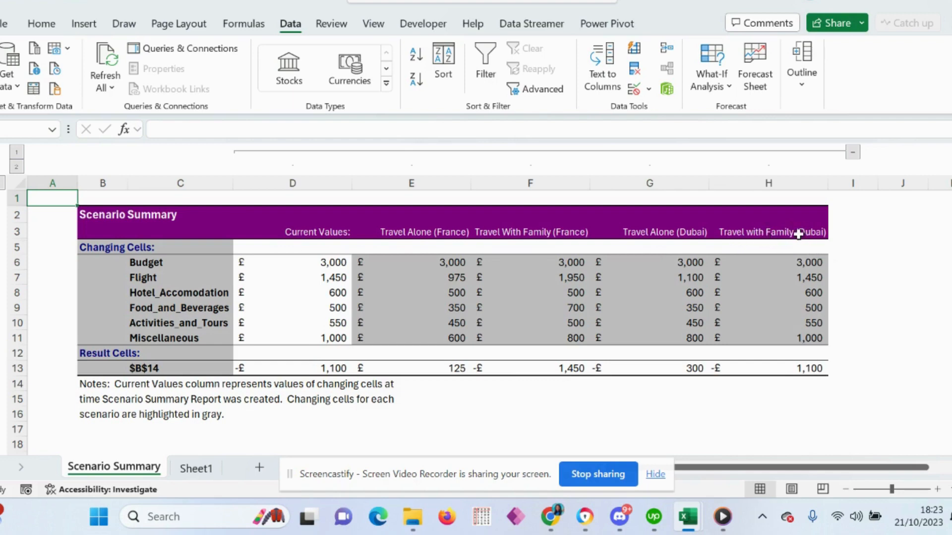
Examine the Scenario Summary report's current values and the four France and Dubai scenario columns.
left_click_drag(799, 234, 786, 302)
left_click_drag(276, 254, 252, 352)
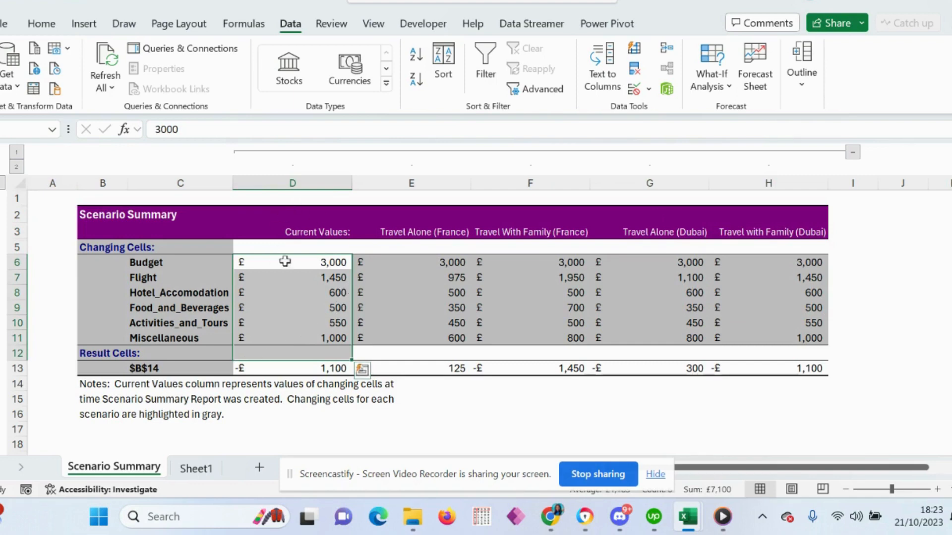
left_click(266, 247)
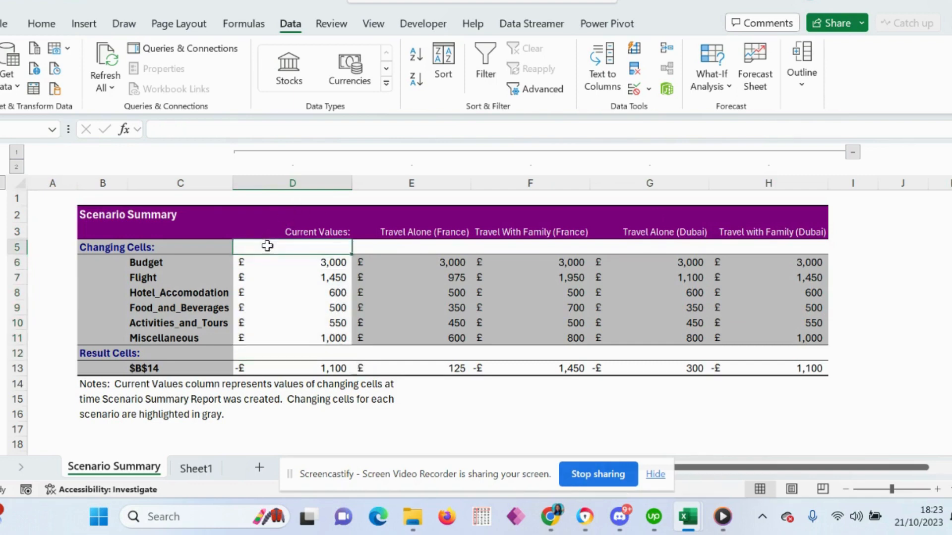
left_click(402, 232)
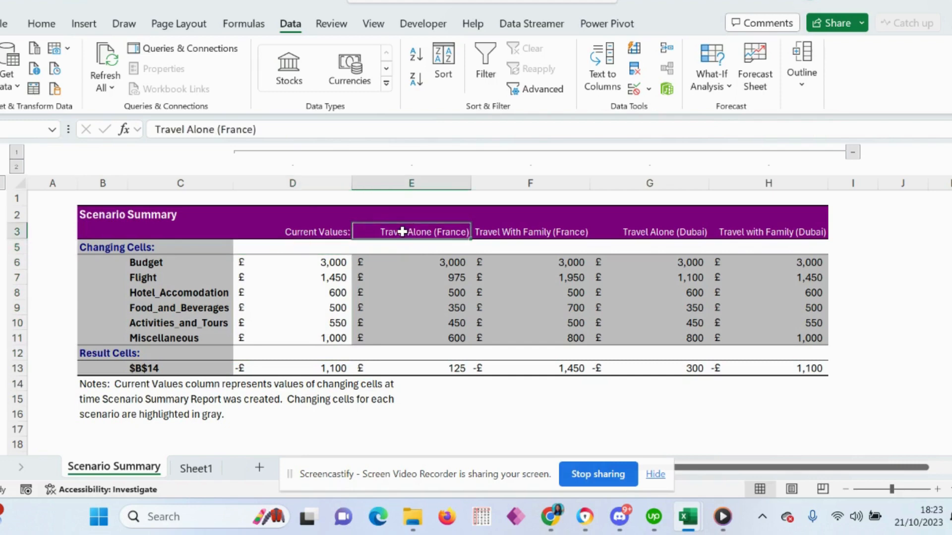
left_click(540, 231)
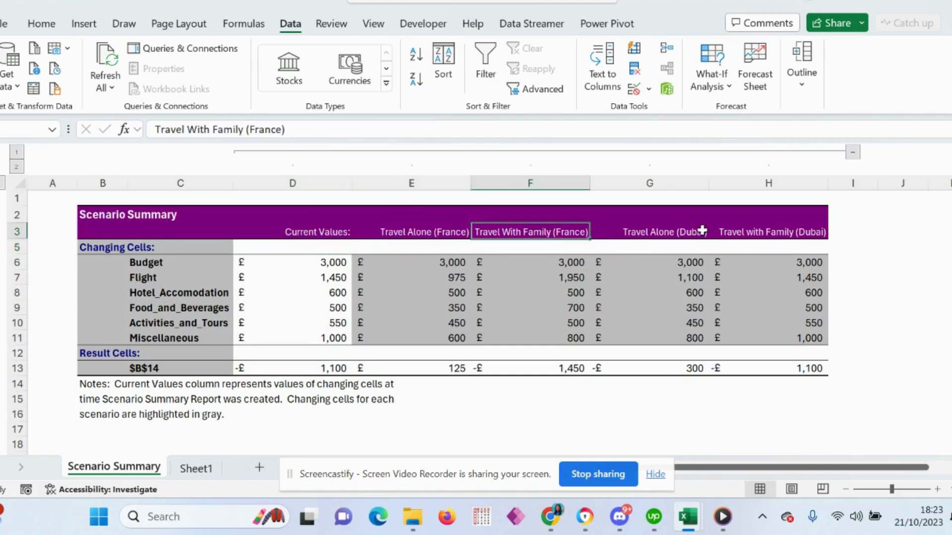
left_click(673, 234)
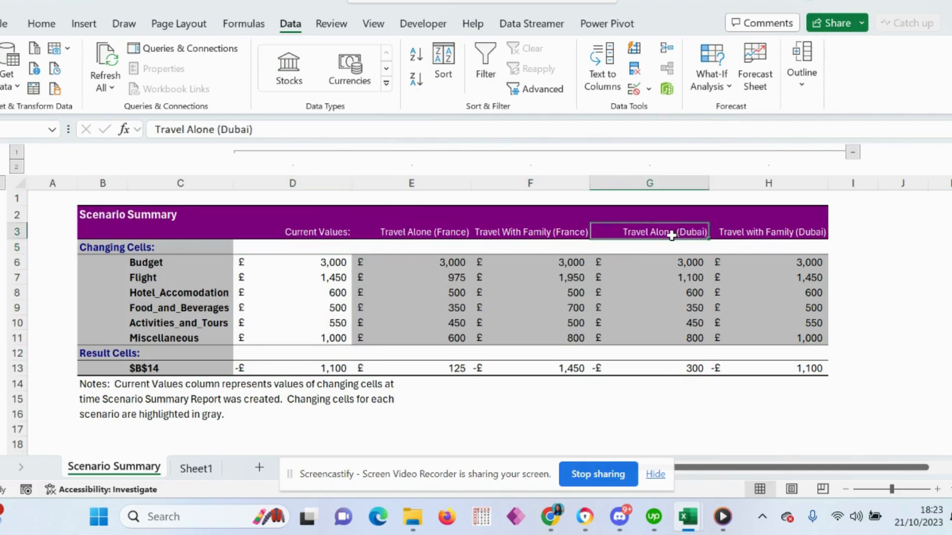
left_click(767, 235)
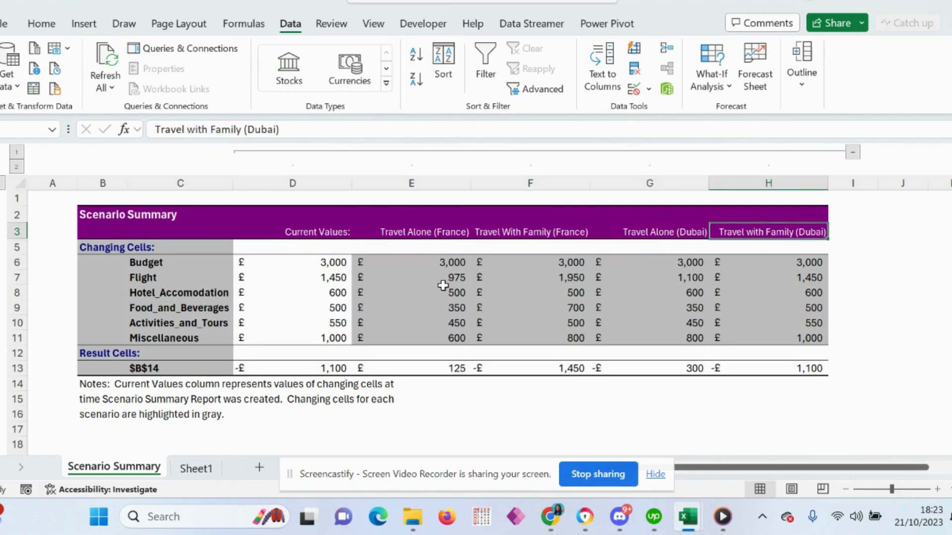